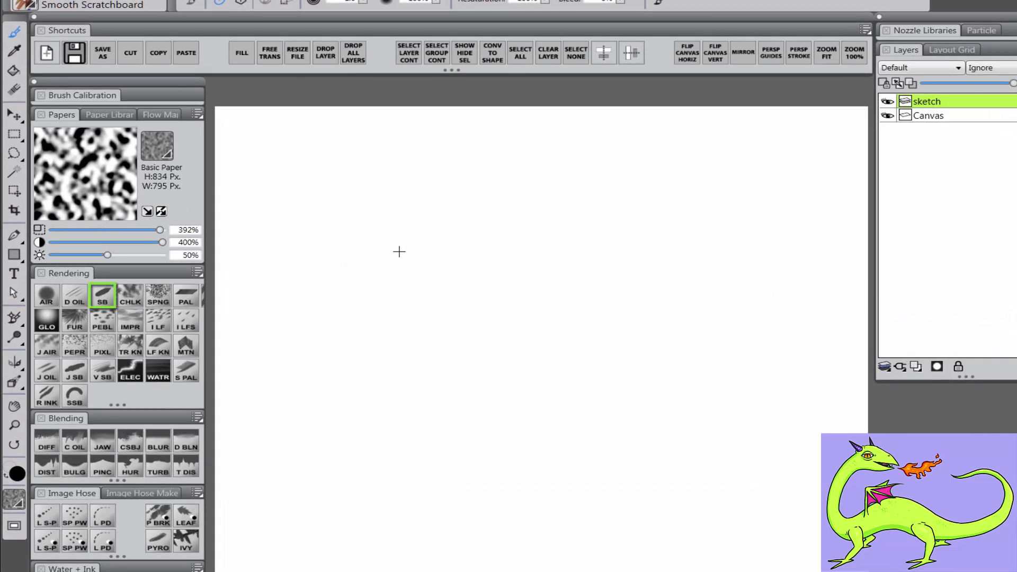
{"action": "left_click_drag", "start_coordinate": [399, 250], "coordinate": [402, 252]}
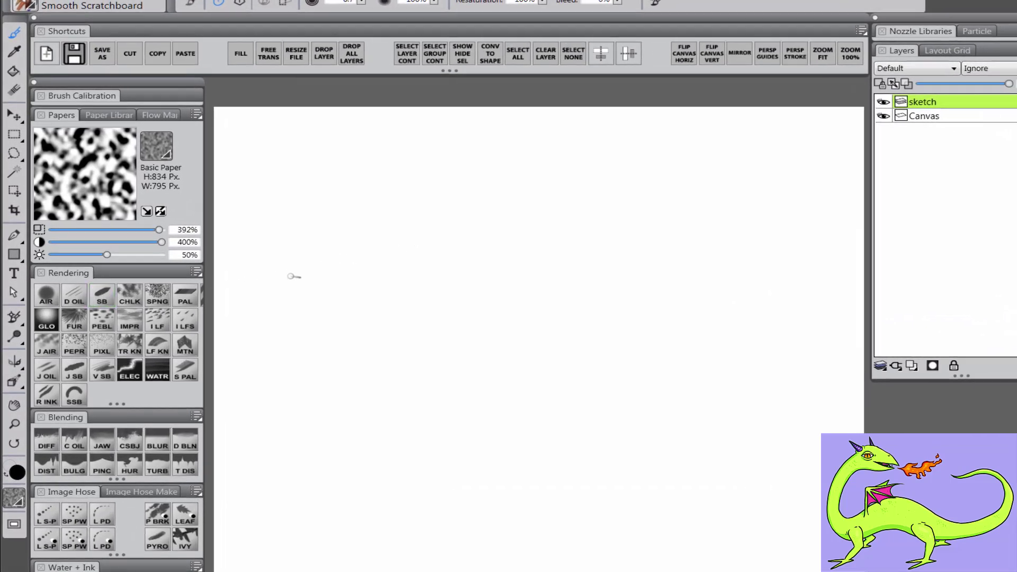
{"action": "mouse_move", "coordinate": [291, 277]}
{"action": "left_mouse_down"}
{"action": "mouse_move", "coordinate": [356, 239]}
{"action": "mouse_move", "coordinate": [506, 248]}
{"action": "mouse_move", "coordinate": [589, 364]}
{"action": "mouse_move", "coordinate": [732, 396]}
{"action": "left_mouse_up"}
{"action": "left_click_drag", "start_coordinate": [596, 359], "coordinate": [641, 334]}
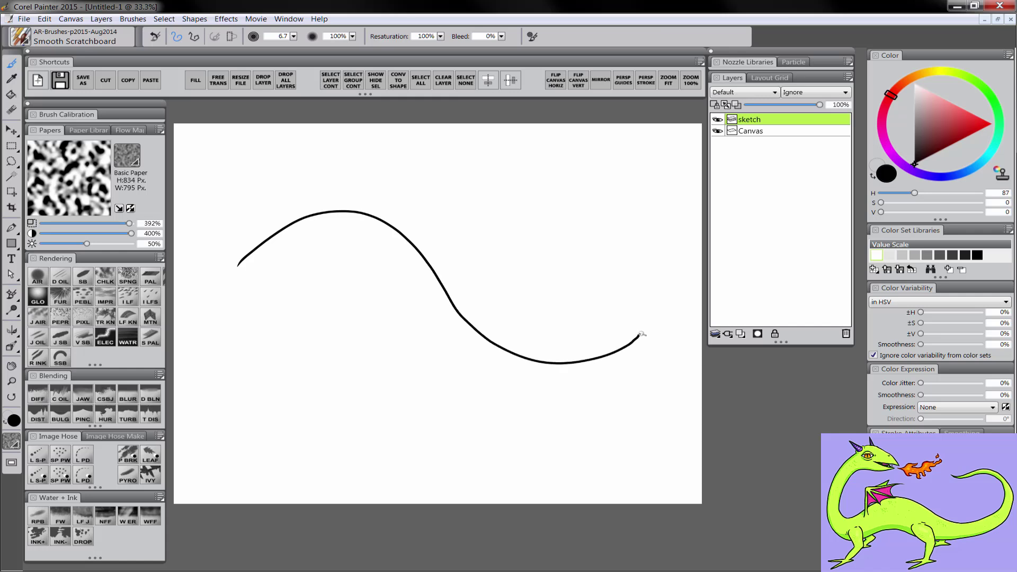
{"action": "key", "text": "ctrl+z"}
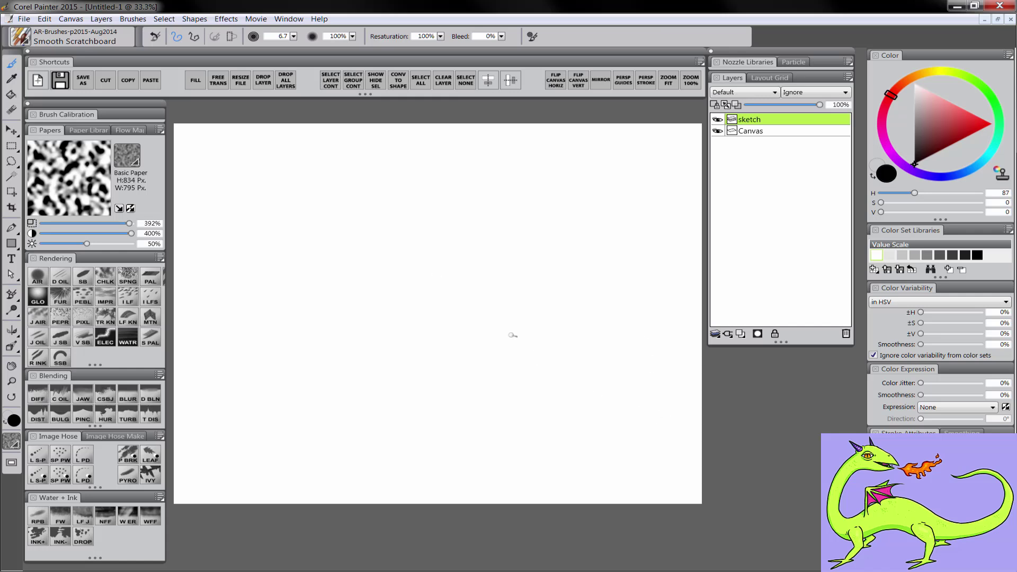
{"action": "mouse_move", "coordinate": [325, 180]}
{"action": "left_mouse_down"}
{"action": "mouse_move", "coordinate": [264, 309]}
{"action": "mouse_move", "coordinate": [405, 300]}
{"action": "mouse_move", "coordinate": [601, 345]}
{"action": "mouse_move", "coordinate": [628, 367]}
{"action": "left_mouse_up"}
{"action": "key", "text": "ctrl+z"}
{"action": "mouse_move", "coordinate": [317, 188]}
{"action": "left_mouse_down"}
{"action": "mouse_move", "coordinate": [235, 285]}
{"action": "mouse_move", "coordinate": [317, 320]}
{"action": "mouse_move", "coordinate": [476, 256]}
{"action": "mouse_move", "coordinate": [568, 309]}
{"action": "mouse_move", "coordinate": [676, 301]}
{"action": "left_mouse_up"}
{"action": "key", "text": "ctrl+z"}
Sketch the dragon's S-curved spine line, an oval head at its upper end, and the outer belly contour tapering into the tail.
{"action": "mouse_move", "coordinate": [322, 170]}
{"action": "left_mouse_down"}
{"action": "mouse_move", "coordinate": [241, 313]}
{"action": "mouse_move", "coordinate": [551, 335]}
{"action": "mouse_move", "coordinate": [576, 232]}
{"action": "left_mouse_up"}
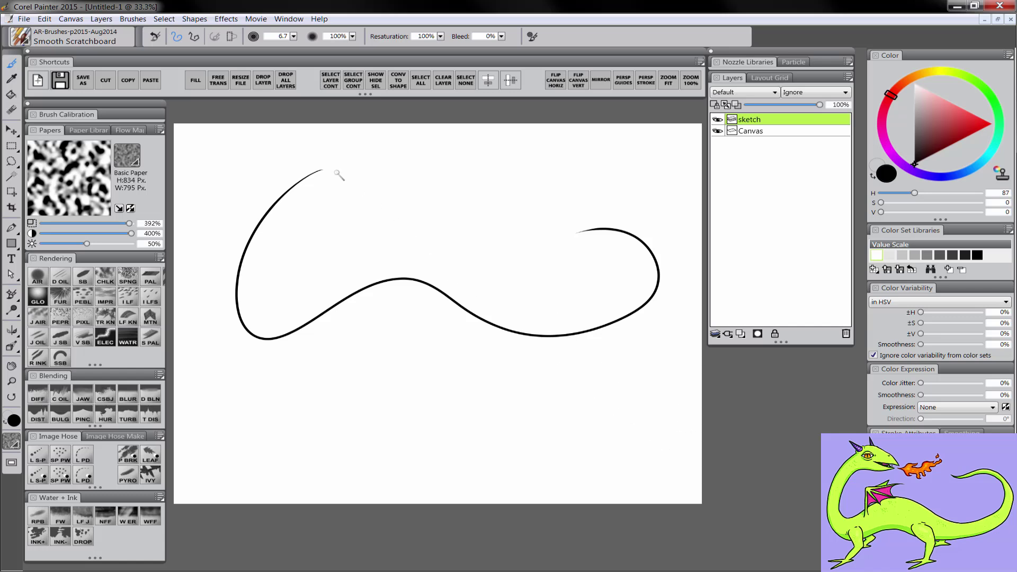
{"action": "mouse_move", "coordinate": [321, 172]}
{"action": "left_mouse_down"}
{"action": "mouse_move", "coordinate": [282, 206]}
{"action": "mouse_move", "coordinate": [349, 170]}
{"action": "mouse_move", "coordinate": [308, 172]}
{"action": "left_mouse_up"}
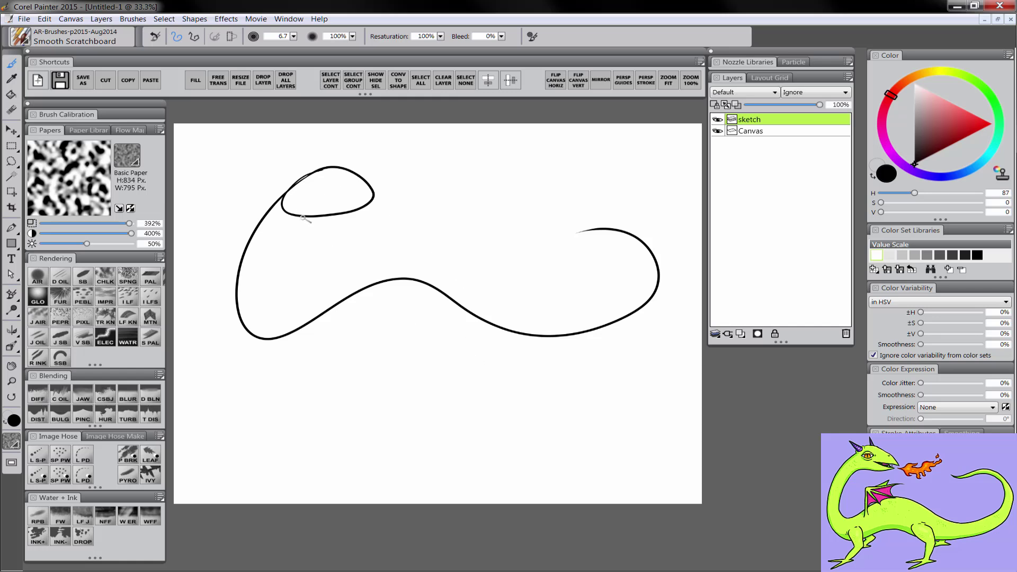
{"action": "mouse_move", "coordinate": [269, 212]}
{"action": "left_mouse_down"}
{"action": "mouse_move", "coordinate": [227, 316]}
{"action": "mouse_move", "coordinate": [240, 351]}
{"action": "mouse_move", "coordinate": [287, 371]}
{"action": "mouse_move", "coordinate": [383, 347]}
{"action": "mouse_move", "coordinate": [487, 369]}
{"action": "mouse_move", "coordinate": [547, 367]}
{"action": "mouse_move", "coordinate": [640, 341]}
{"action": "mouse_move", "coordinate": [670, 298]}
{"action": "mouse_move", "coordinate": [668, 257]}
{"action": "mouse_move", "coordinate": [654, 238]}
{"action": "mouse_move", "coordinate": [589, 219]}
{"action": "mouse_move", "coordinate": [542, 230]}
{"action": "mouse_move", "coordinate": [569, 238]}
{"action": "mouse_move", "coordinate": [542, 239]}
{"action": "mouse_move", "coordinate": [610, 228]}
{"action": "left_mouse_up"}
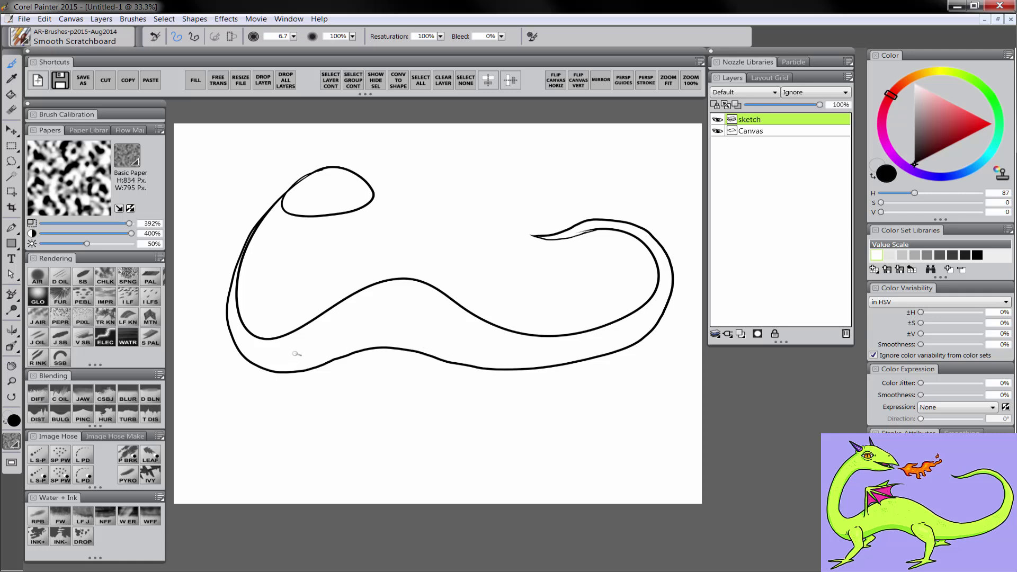
Sketch small shoulder and hip ovals on the body, and draw the front neck line from the head down to the back.
{"action": "mouse_move", "coordinate": [295, 354]}
{"action": "left_mouse_down"}
{"action": "mouse_move", "coordinate": [288, 366]}
{"action": "mouse_move", "coordinate": [300, 342]}
{"action": "left_mouse_up"}
{"action": "left_click_drag", "start_coordinate": [461, 339], "coordinate": [484, 348]}
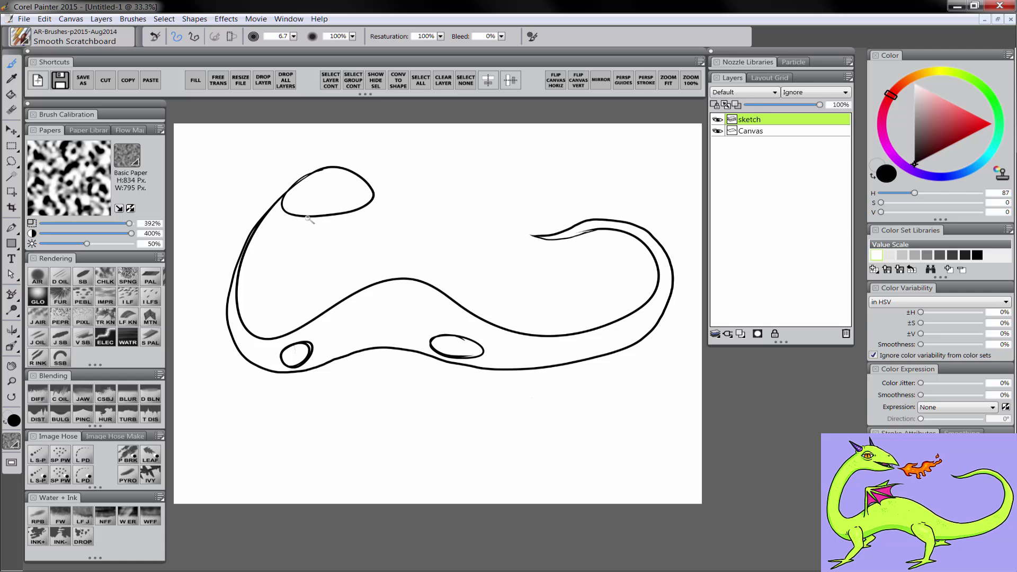
{"action": "mouse_move", "coordinate": [309, 217]}
{"action": "left_mouse_down"}
{"action": "mouse_move", "coordinate": [271, 247]}
{"action": "mouse_move", "coordinate": [281, 234]}
{"action": "mouse_move", "coordinate": [256, 297]}
{"action": "mouse_move", "coordinate": [263, 316]}
{"action": "mouse_move", "coordinate": [312, 321]}
{"action": "left_mouse_up"}
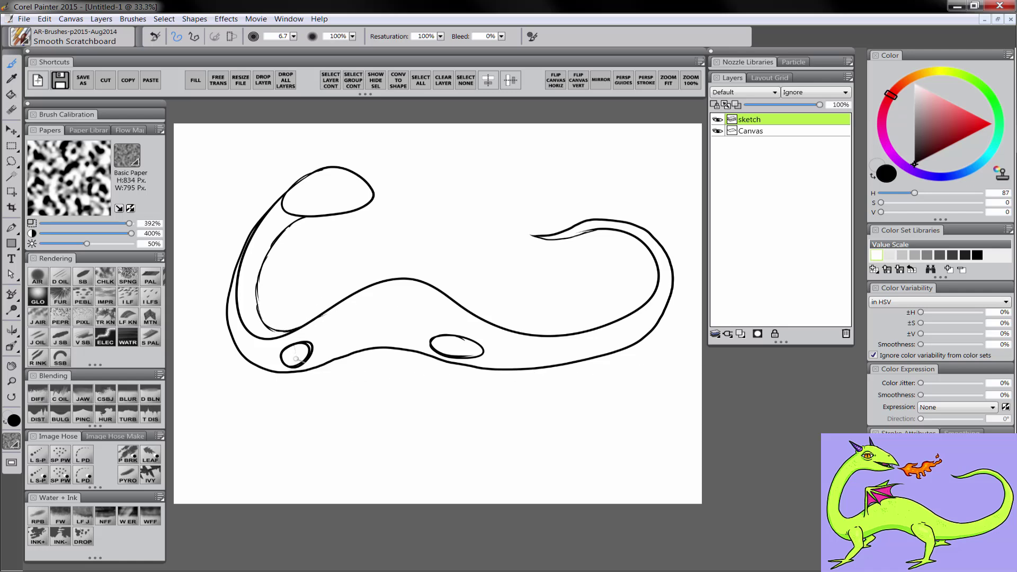
Sketch bent bone lines for the near legs, thin guide lines joining knees and feet, and the short far legs.
{"action": "mouse_move", "coordinate": [291, 353]}
{"action": "left_mouse_down"}
{"action": "mouse_move", "coordinate": [308, 380]}
{"action": "mouse_move", "coordinate": [271, 419]}
{"action": "left_mouse_up"}
{"action": "mouse_move", "coordinate": [454, 346]}
{"action": "left_mouse_down"}
{"action": "mouse_move", "coordinate": [484, 384]}
{"action": "mouse_move", "coordinate": [466, 417]}
{"action": "left_mouse_up"}
{"action": "mouse_move", "coordinate": [274, 416]}
{"action": "left_mouse_down"}
{"action": "mouse_move", "coordinate": [327, 373]}
{"action": "mouse_move", "coordinate": [483, 378]}
{"action": "left_mouse_up"}
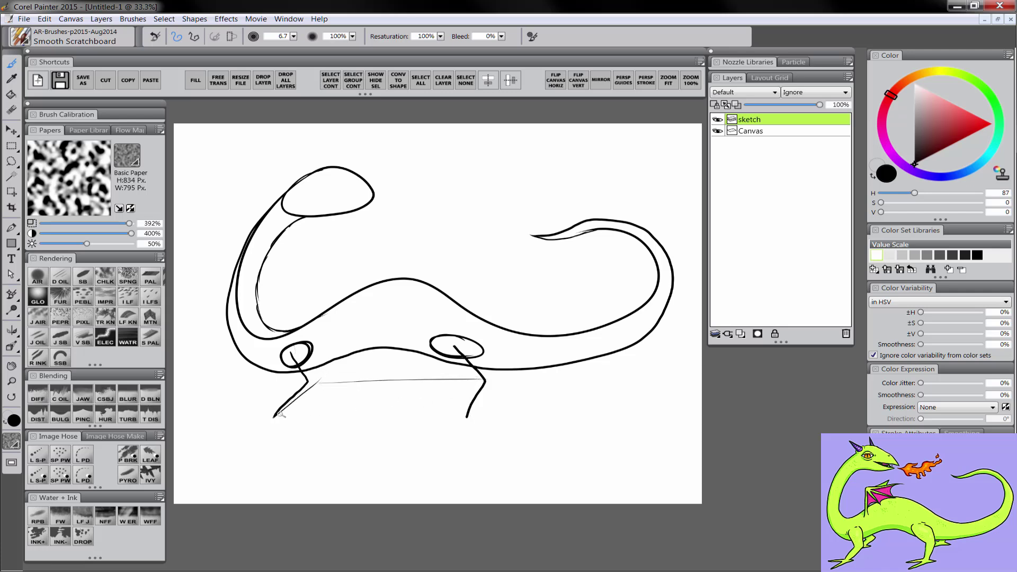
{"action": "mouse_move", "coordinate": [277, 416]}
{"action": "left_mouse_down"}
{"action": "mouse_move", "coordinate": [492, 409]}
{"action": "mouse_move", "coordinate": [470, 415]}
{"action": "mouse_move", "coordinate": [501, 381]}
{"action": "left_mouse_up"}
{"action": "left_click_drag", "start_coordinate": [318, 382], "coordinate": [338, 367]}
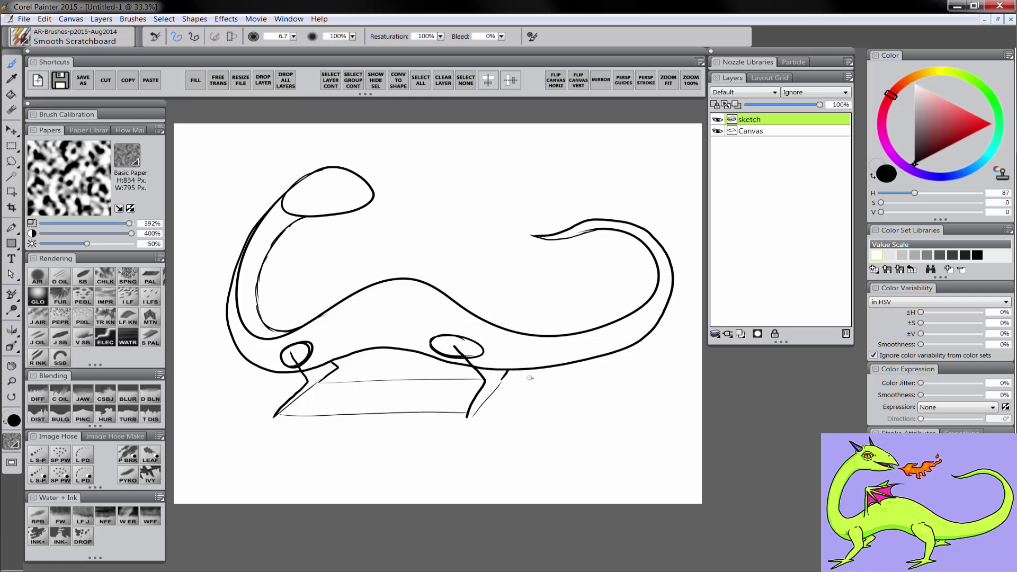
Sketch short toe lines on all four of the dragon's feet.
{"action": "mouse_move", "coordinate": [275, 415]}
{"action": "left_mouse_down"}
{"action": "mouse_move", "coordinate": [234, 417]}
{"action": "mouse_move", "coordinate": [245, 429]}
{"action": "left_mouse_up"}
{"action": "mouse_move", "coordinate": [295, 379]}
{"action": "left_mouse_down"}
{"action": "mouse_move", "coordinate": [313, 383]}
{"action": "mouse_move", "coordinate": [283, 390]}
{"action": "left_mouse_up"}
{"action": "mouse_move", "coordinate": [467, 416]}
{"action": "left_mouse_down"}
{"action": "mouse_move", "coordinate": [427, 417]}
{"action": "mouse_move", "coordinate": [432, 430]}
{"action": "left_mouse_up"}
{"action": "left_click_drag", "start_coordinate": [502, 380], "coordinate": [471, 377]}
{"action": "left_click_drag", "start_coordinate": [501, 380], "coordinate": [483, 387]}
{"action": "left_click_drag", "start_coordinate": [311, 381], "coordinate": [336, 383]}
{"action": "left_click_drag", "start_coordinate": [275, 414], "coordinate": [291, 416]}
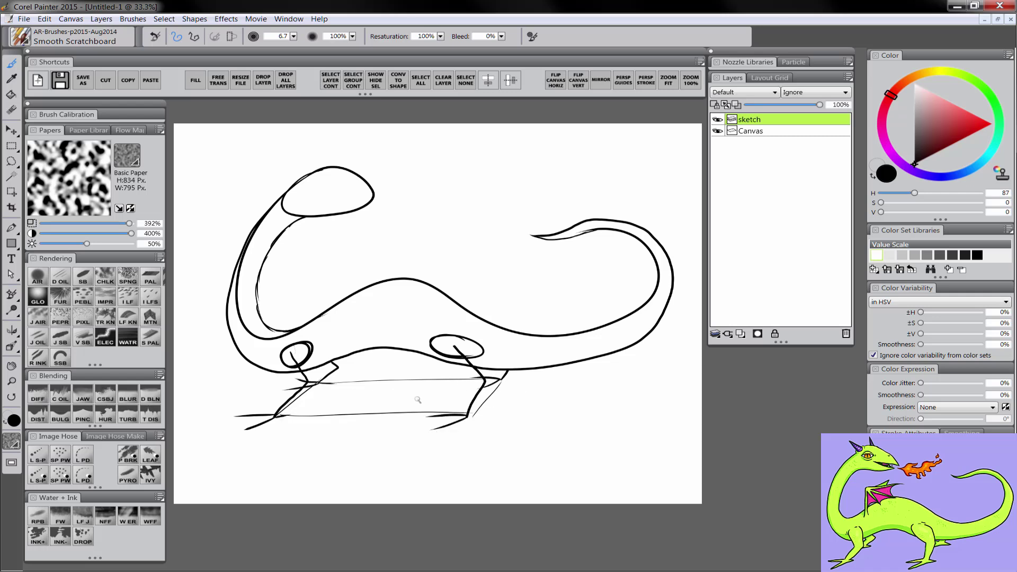
{"action": "left_click_drag", "start_coordinate": [499, 379], "coordinate": [517, 381]}
Flesh out the near front and hind legs with contour lines around their bone lines.
{"action": "left_click_drag", "start_coordinate": [284, 366], "coordinate": [301, 387]}
{"action": "mouse_move", "coordinate": [312, 345]}
{"action": "left_mouse_down"}
{"action": "mouse_move", "coordinate": [317, 383]}
{"action": "mouse_move", "coordinate": [272, 414]}
{"action": "left_mouse_up"}
{"action": "left_click_drag", "start_coordinate": [321, 383], "coordinate": [274, 419]}
{"action": "left_click_drag", "start_coordinate": [439, 350], "coordinate": [485, 386]}
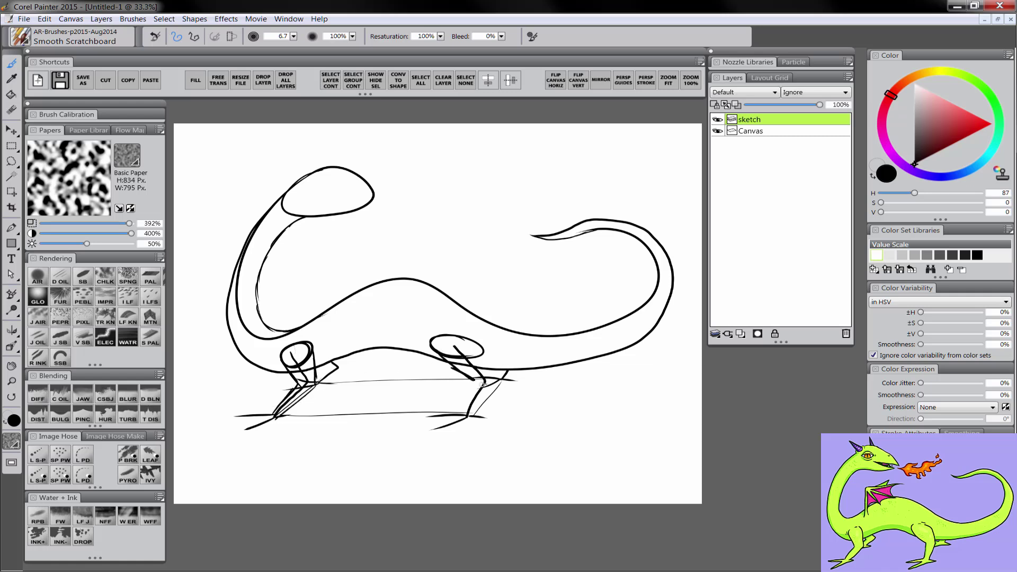
{"action": "mouse_move", "coordinate": [480, 349]}
{"action": "left_mouse_down"}
{"action": "mouse_move", "coordinate": [486, 372]}
{"action": "mouse_move", "coordinate": [481, 388]}
{"action": "mouse_move", "coordinate": [468, 382]}
{"action": "mouse_move", "coordinate": [469, 418]}
{"action": "left_mouse_up"}
Sketch a round eye, a pointed snout with an open mouth, and two horns on the head.
{"action": "mouse_move", "coordinate": [334, 181]}
{"action": "left_mouse_down"}
{"action": "mouse_move", "coordinate": [315, 191]}
{"action": "mouse_move", "coordinate": [356, 174]}
{"action": "mouse_move", "coordinate": [400, 210]}
{"action": "mouse_move", "coordinate": [353, 203]}
{"action": "mouse_move", "coordinate": [390, 221]}
{"action": "mouse_move", "coordinate": [370, 225]}
{"action": "mouse_move", "coordinate": [295, 215]}
{"action": "left_mouse_up"}
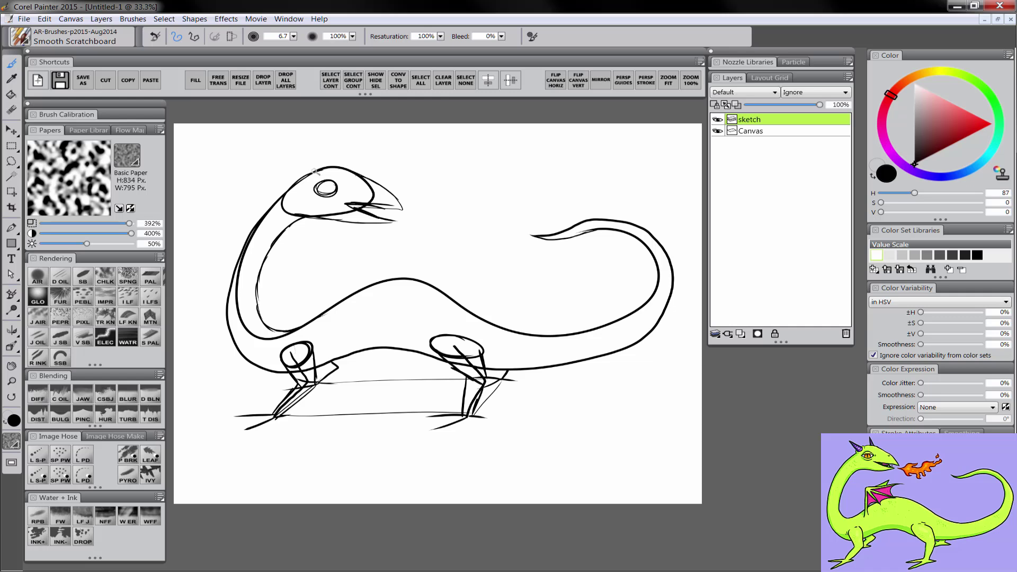
{"action": "mouse_move", "coordinate": [315, 171]}
{"action": "left_mouse_down"}
{"action": "mouse_move", "coordinate": [282, 154]}
{"action": "mouse_move", "coordinate": [309, 180]}
{"action": "mouse_move", "coordinate": [329, 141]}
{"action": "mouse_move", "coordinate": [348, 170]}
{"action": "left_mouse_up"}
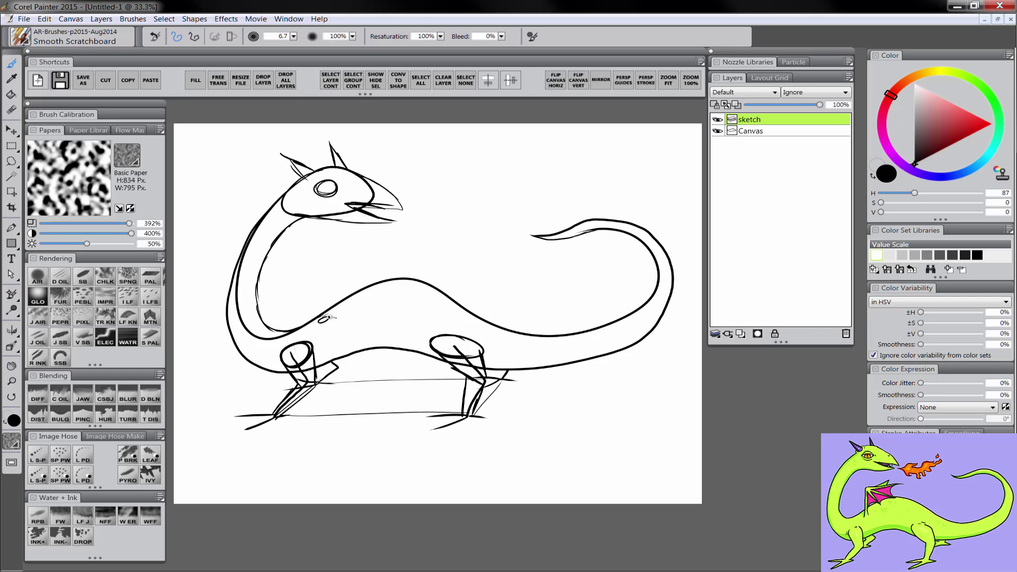
Sketch a small ribbed wing rising from the back behind the neck, and add the pupil, eye corners and nostrils.
{"action": "mouse_move", "coordinate": [324, 316]}
{"action": "left_mouse_down"}
{"action": "mouse_move", "coordinate": [324, 289]}
{"action": "mouse_move", "coordinate": [387, 254]}
{"action": "left_mouse_up"}
{"action": "mouse_move", "coordinate": [326, 261]}
{"action": "left_mouse_down"}
{"action": "mouse_move", "coordinate": [384, 276]}
{"action": "mouse_move", "coordinate": [354, 288]}
{"action": "left_mouse_up"}
{"action": "mouse_move", "coordinate": [387, 254]}
{"action": "left_mouse_down"}
{"action": "mouse_move", "coordinate": [404, 248]}
{"action": "mouse_move", "coordinate": [380, 263]}
{"action": "mouse_move", "coordinate": [391, 277]}
{"action": "mouse_move", "coordinate": [331, 307]}
{"action": "mouse_move", "coordinate": [323, 258]}
{"action": "mouse_move", "coordinate": [392, 255]}
{"action": "left_mouse_up"}
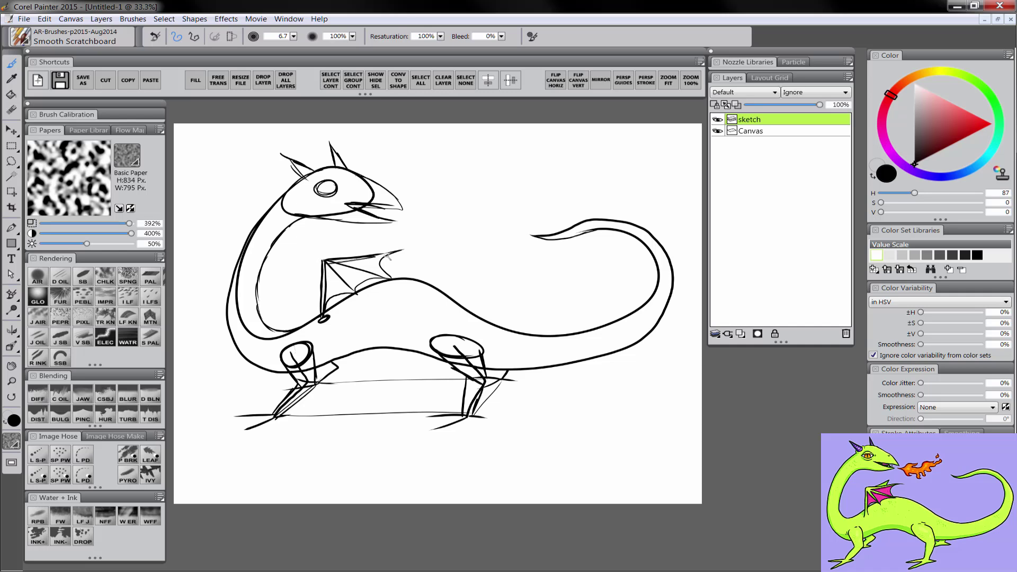
{"action": "left_click_drag", "start_coordinate": [324, 261], "coordinate": [348, 268]}
{"action": "mouse_move", "coordinate": [325, 262]}
{"action": "left_mouse_down"}
{"action": "mouse_move", "coordinate": [339, 276]}
{"action": "mouse_move", "coordinate": [327, 310]}
{"action": "left_mouse_up"}
{"action": "left_click_drag", "start_coordinate": [335, 296], "coordinate": [333, 307]}
{"action": "left_click_drag", "start_coordinate": [326, 260], "coordinate": [381, 240]}
{"action": "left_click_drag", "start_coordinate": [381, 240], "coordinate": [370, 256]}
{"action": "mouse_move", "coordinate": [311, 191]}
{"action": "left_mouse_down"}
{"action": "mouse_move", "coordinate": [348, 194]}
{"action": "mouse_move", "coordinate": [331, 181]}
{"action": "mouse_move", "coordinate": [342, 190]}
{"action": "left_mouse_up"}
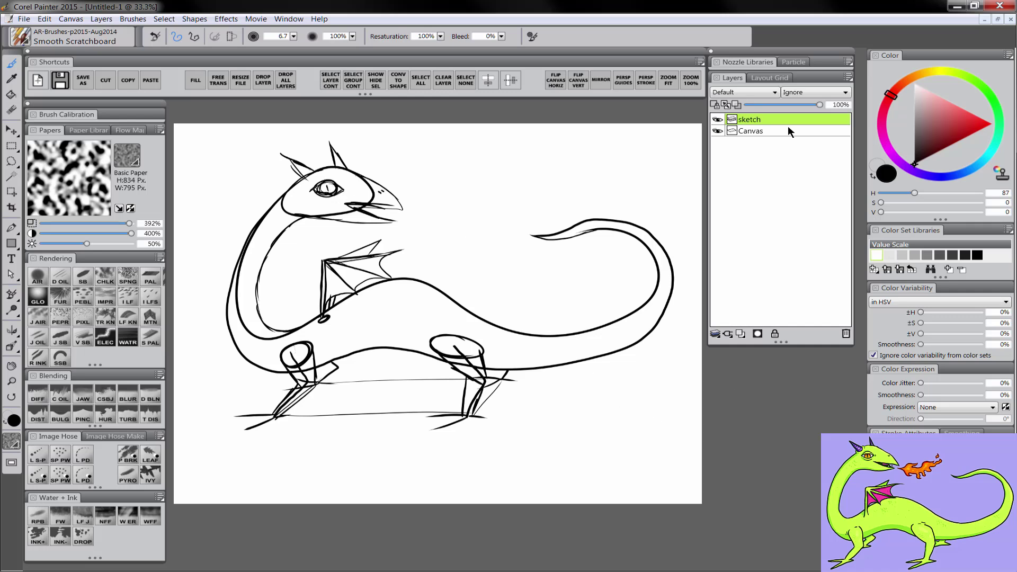
Lower the sketch layer's opacity to 25% and add a new layer named sketch2 above it.
{"action": "left_click_drag", "start_coordinate": [777, 104], "coordinate": [767, 106]}
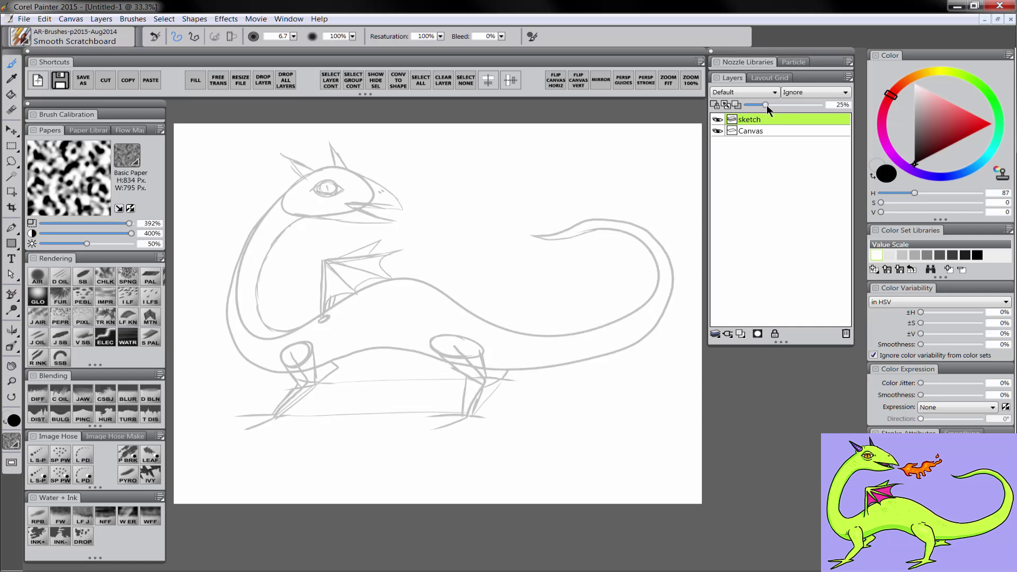
{"action": "left_click", "coordinate": [740, 333]}
Ink the dragon's horns, brow, snout and face in black over the faded sketch on the sketch2 layer.
{"action": "left_click", "coordinate": [11, 381]}
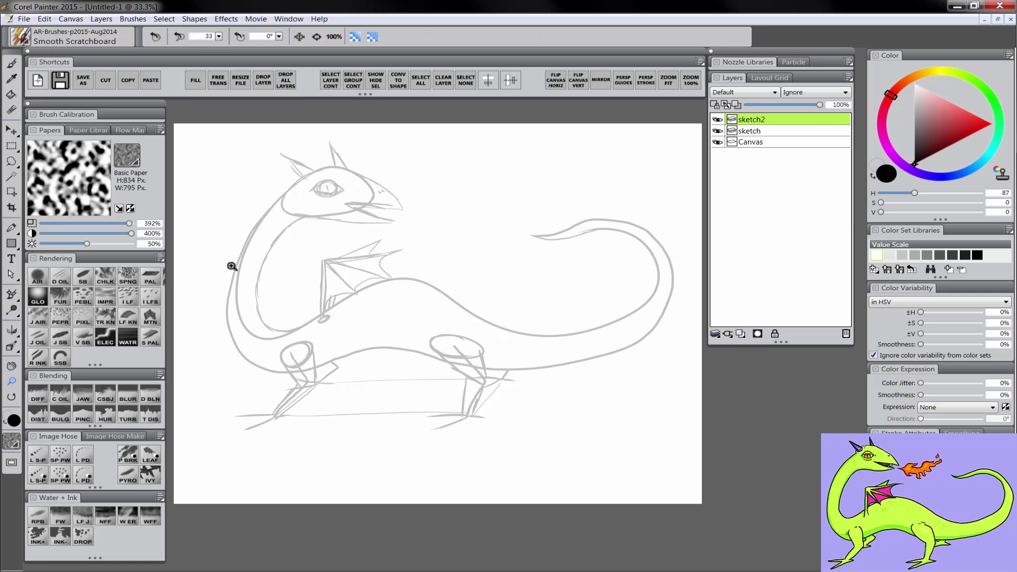
{"action": "left_click", "coordinate": [231, 265]}
{"action": "key", "text": "b"}
{"action": "left_click_drag", "start_coordinate": [309, 201], "coordinate": [341, 235]}
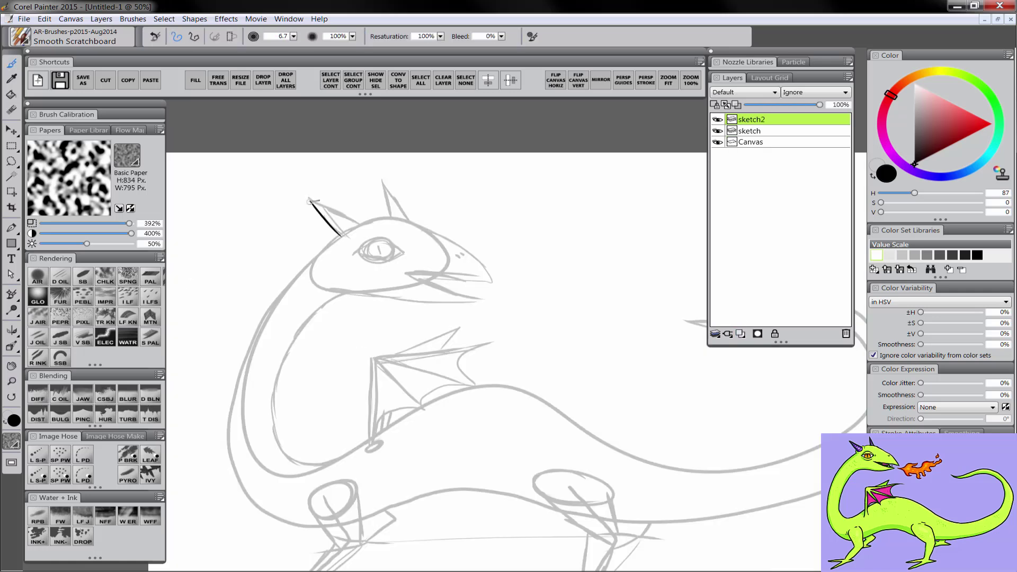
{"action": "left_click_drag", "start_coordinate": [310, 202], "coordinate": [360, 223]}
{"action": "left_click_drag", "start_coordinate": [362, 223], "coordinate": [423, 228]}
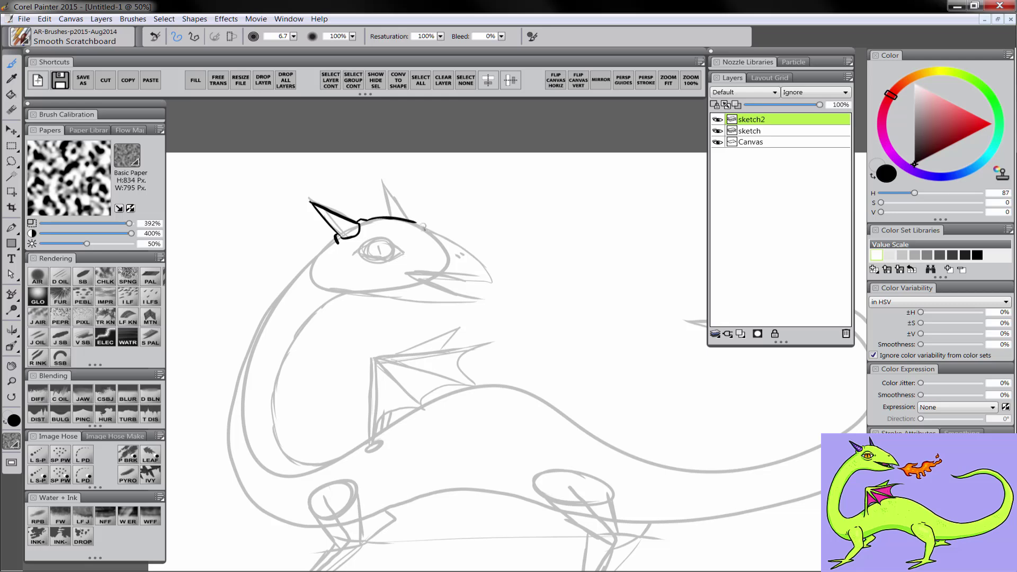
{"action": "left_click_drag", "start_coordinate": [423, 228], "coordinate": [492, 282]}
{"action": "left_click_drag", "start_coordinate": [355, 193], "coordinate": [397, 191]}
Ink the dragon's neck, belly, legs, feet, tail and back along the faded sketch.
{"action": "left_click_drag", "start_coordinate": [394, 292], "coordinate": [278, 424]}
{"action": "left_click_drag", "start_coordinate": [399, 375], "coordinate": [352, 398]}
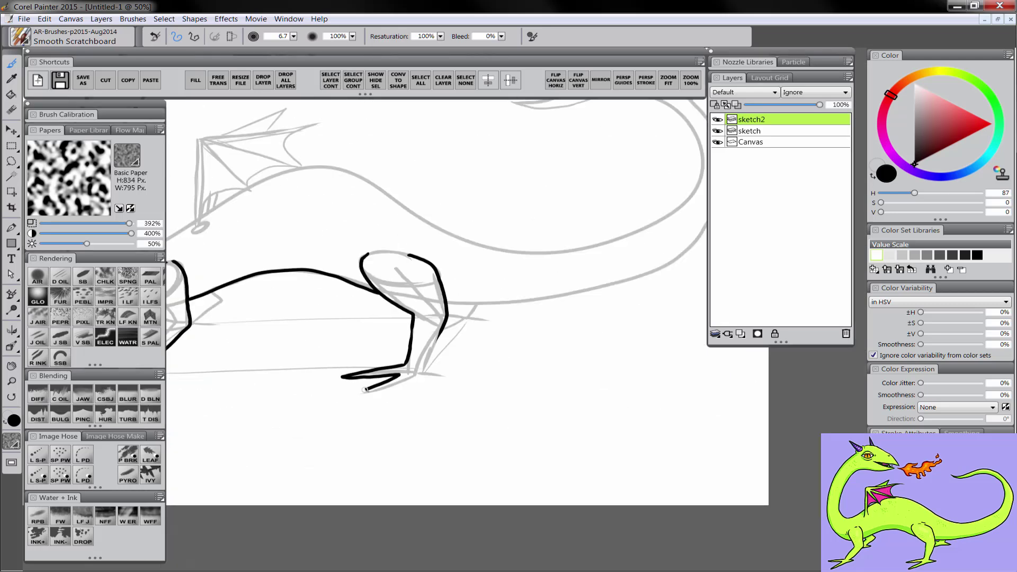
{"action": "left_click_drag", "start_coordinate": [604, 278], "coordinate": [381, 218]}
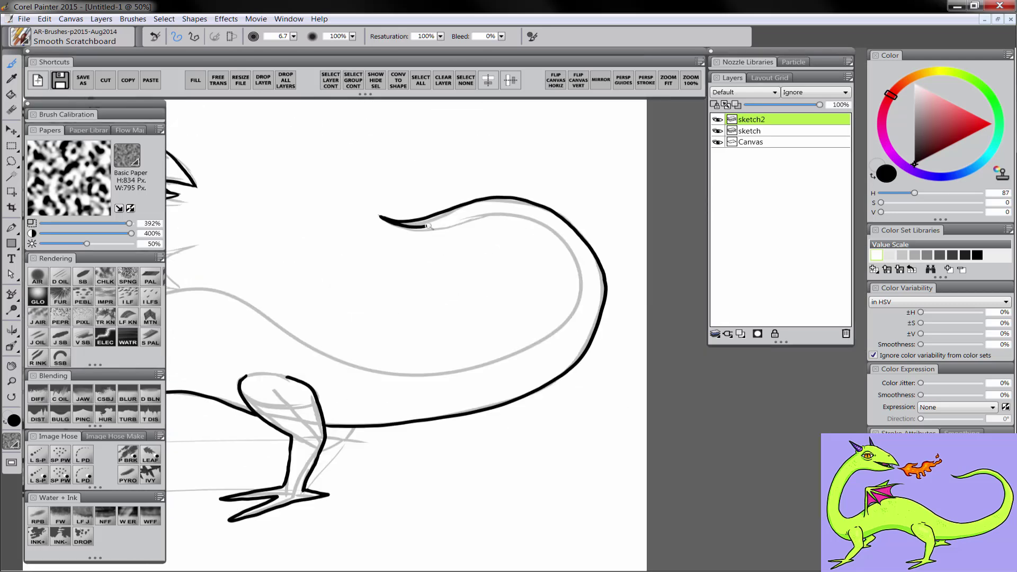
{"action": "left_click_drag", "start_coordinate": [454, 255], "coordinate": [689, 339]}
Ink the wing's arm, ribs and scalloped edges, and hide the sketch layer.
{"action": "left_click_drag", "start_coordinate": [344, 227], "coordinate": [336, 318]}
{"action": "left_click_drag", "start_coordinate": [344, 227], "coordinate": [479, 216]}
{"action": "left_click_drag", "start_coordinate": [447, 260], "coordinate": [394, 283]}
{"action": "left_click", "coordinate": [718, 130]}
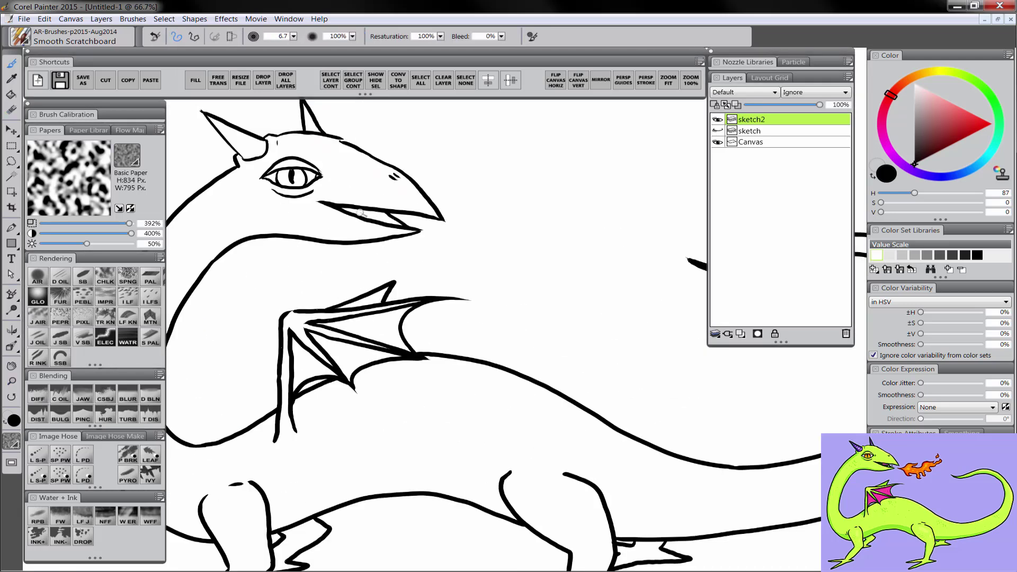
Ink the inside of the mouth with black shading and pointed teeth, and refine the lines around the eye.
{"action": "left_click_drag", "start_coordinate": [358, 210], "coordinate": [403, 222]}
{"action": "left_click_drag", "start_coordinate": [314, 187], "coordinate": [393, 212]}
{"action": "left_click_drag", "start_coordinate": [280, 197], "coordinate": [370, 322]}
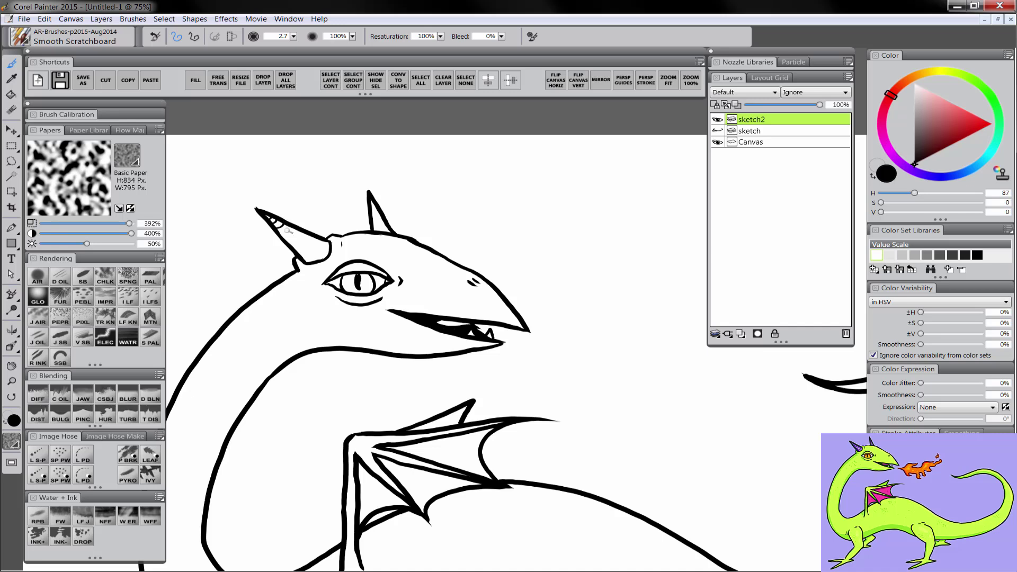
Ink curved ridge lines across both horns with the brush at size 2.7.
{"action": "left_click_drag", "start_coordinate": [285, 241], "coordinate": [302, 230]}
{"action": "mouse_move", "coordinate": [294, 249]}
{"action": "left_mouse_down"}
{"action": "mouse_move", "coordinate": [312, 236]}
{"action": "mouse_move", "coordinate": [323, 242]}
{"action": "left_mouse_up"}
{"action": "left_click_drag", "start_coordinate": [373, 228], "coordinate": [383, 220]}
{"action": "left_click_drag", "start_coordinate": [372, 215], "coordinate": [379, 214]}
Rename the sketch2 layer to ink and delete the sketch layer.
{"action": "left_click", "coordinate": [11, 381]}
{"action": "left_click", "coordinate": [415, 339], "text": "alt"}
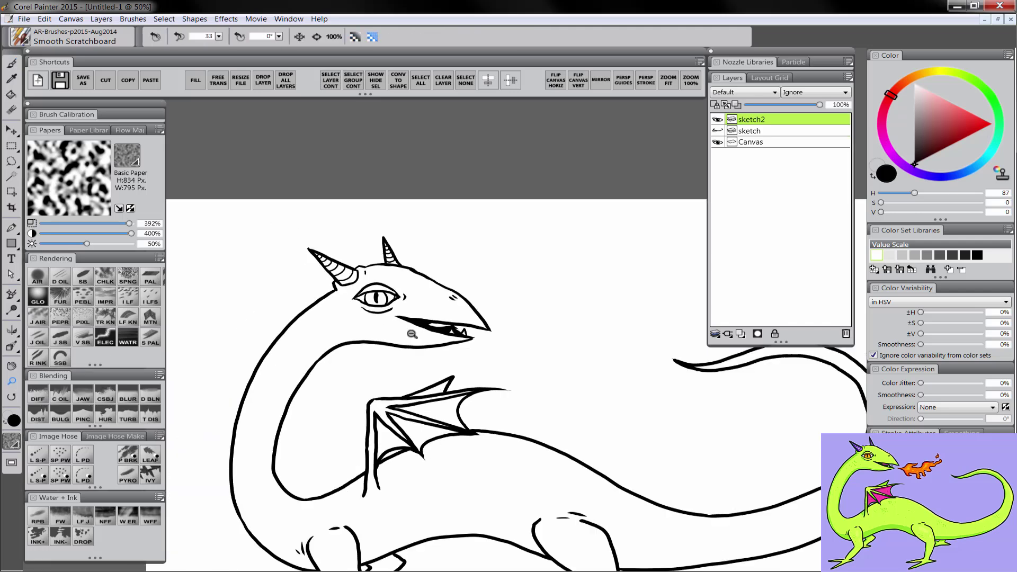
{"action": "left_click", "coordinate": [418, 347], "text": "alt"}
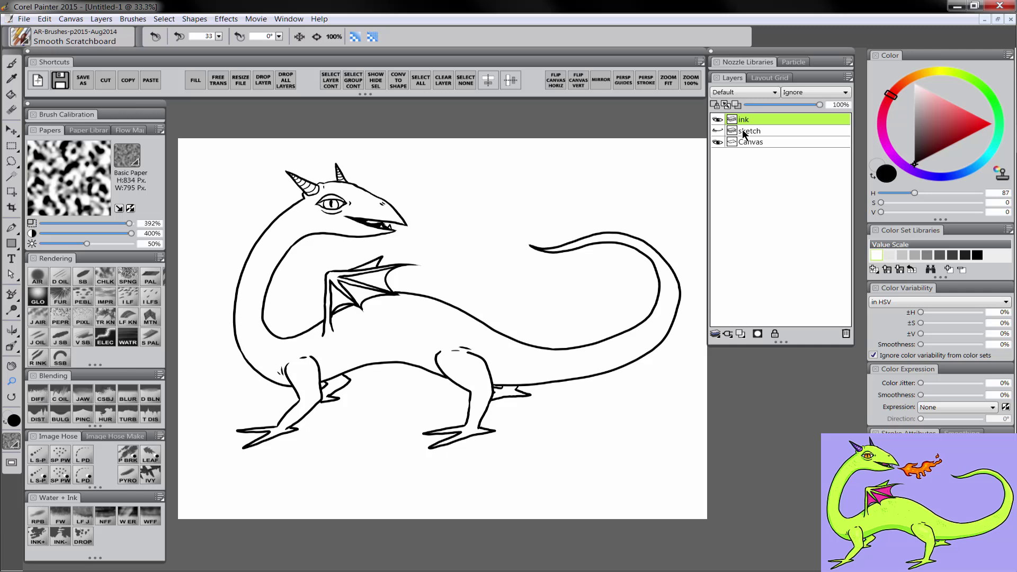
{"action": "left_click", "coordinate": [744, 131]}
{"action": "left_click", "coordinate": [846, 334]}
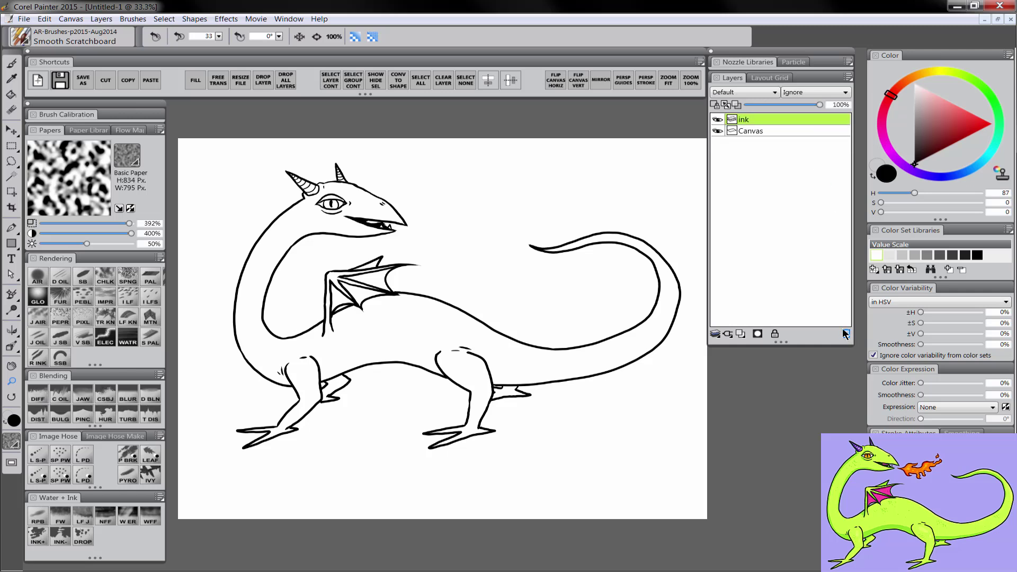
Add a new layer named skin between the Canvas and the ink layer.
{"action": "left_click", "coordinate": [768, 132]}
{"action": "left_click", "coordinate": [740, 334]}
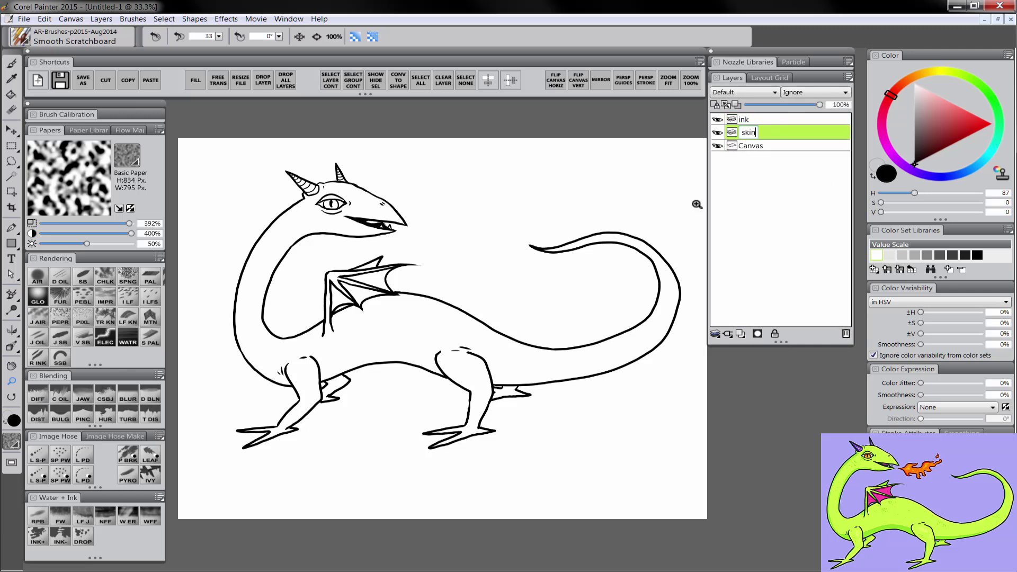
Choose the SB brush with a lime green colour at H 139, S 239, V 159, and undo the test stroke on the neck.
{"action": "left_click", "coordinate": [320, 302]}
{"action": "left_click_drag", "start_coordinate": [320, 302], "coordinate": [341, 356]}
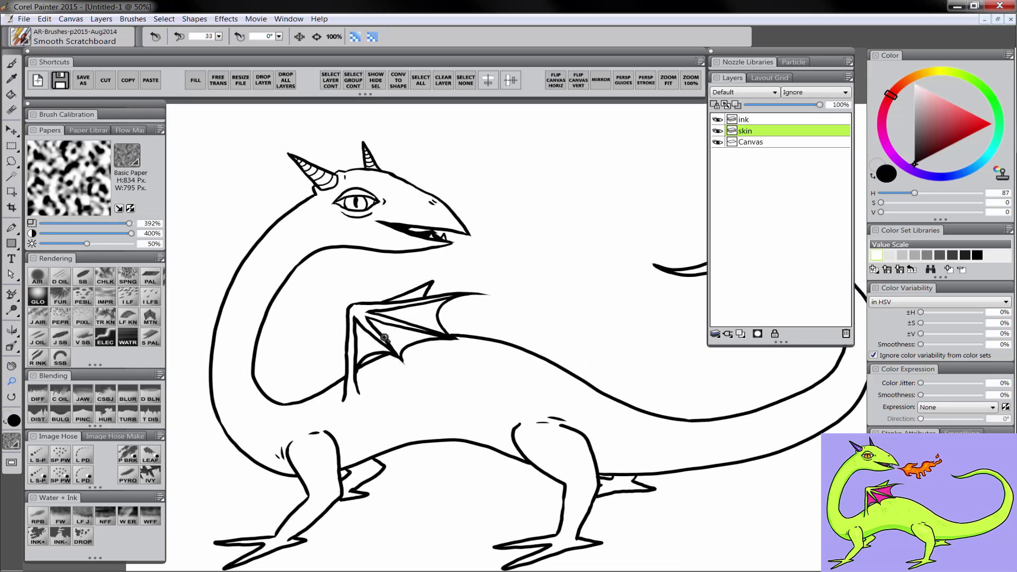
{"action": "left_click", "coordinate": [969, 77]}
{"action": "left_click", "coordinate": [968, 119]}
{"action": "left_click_drag", "start_coordinate": [970, 119], "coordinate": [969, 114]}
{"action": "left_click", "coordinate": [90, 282]}
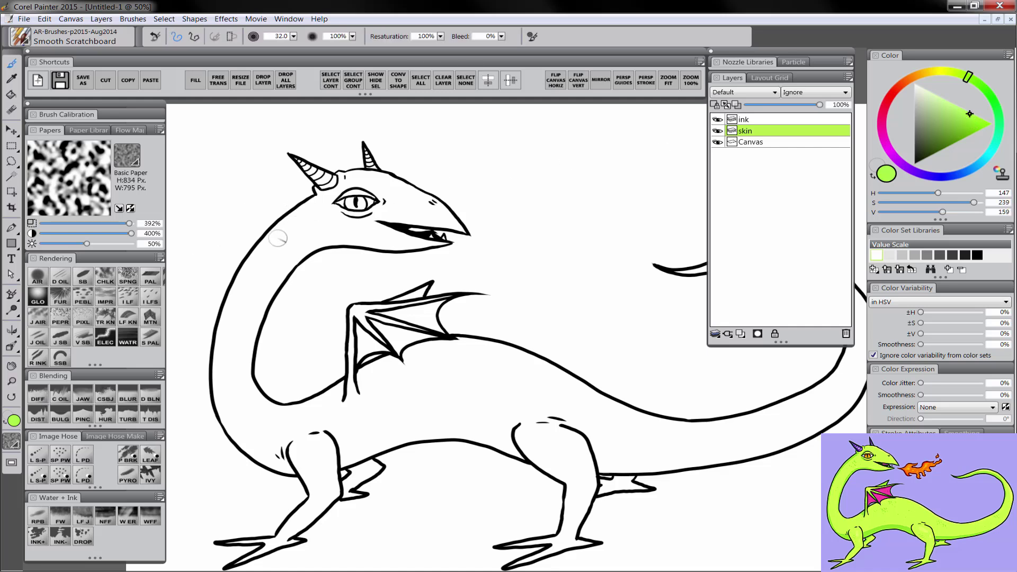
{"action": "left_click_drag", "start_coordinate": [285, 231], "coordinate": [260, 258]}
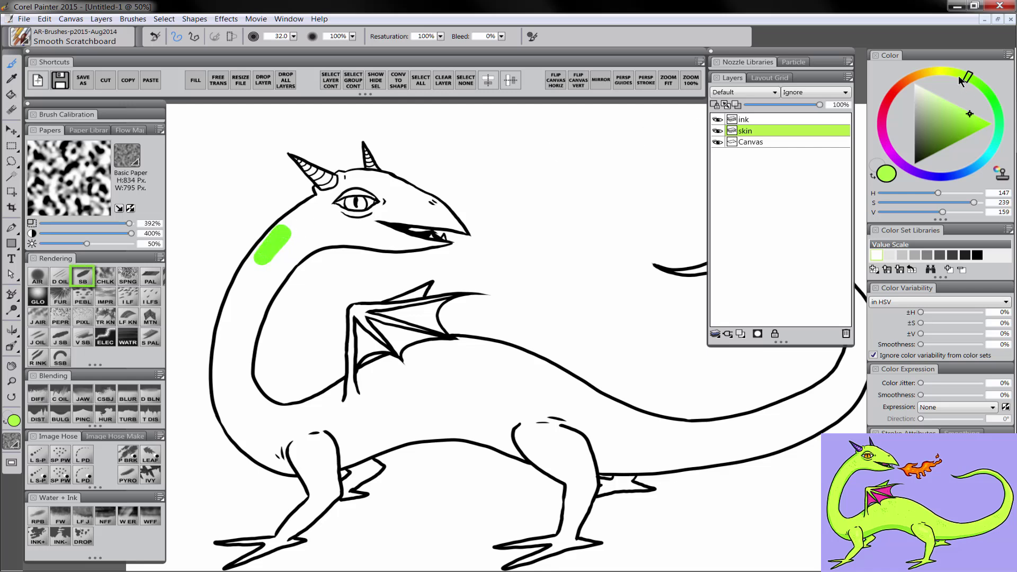
{"action": "left_click_drag", "start_coordinate": [958, 75], "coordinate": [956, 72]}
{"action": "key", "text": "ctrl+z"}
Paint lime green inside the back of the neck and the top of the head, and erase the overspill at the snout tip.
{"action": "mouse_move", "coordinate": [281, 241]}
{"action": "left_mouse_down"}
{"action": "mouse_move", "coordinate": [244, 280]}
{"action": "mouse_move", "coordinate": [260, 250]}
{"action": "mouse_move", "coordinate": [259, 261]}
{"action": "mouse_move", "coordinate": [357, 172]}
{"action": "mouse_move", "coordinate": [410, 182]}
{"action": "mouse_move", "coordinate": [466, 232]}
{"action": "left_mouse_up"}
{"action": "key", "text": "ctrl+z"}
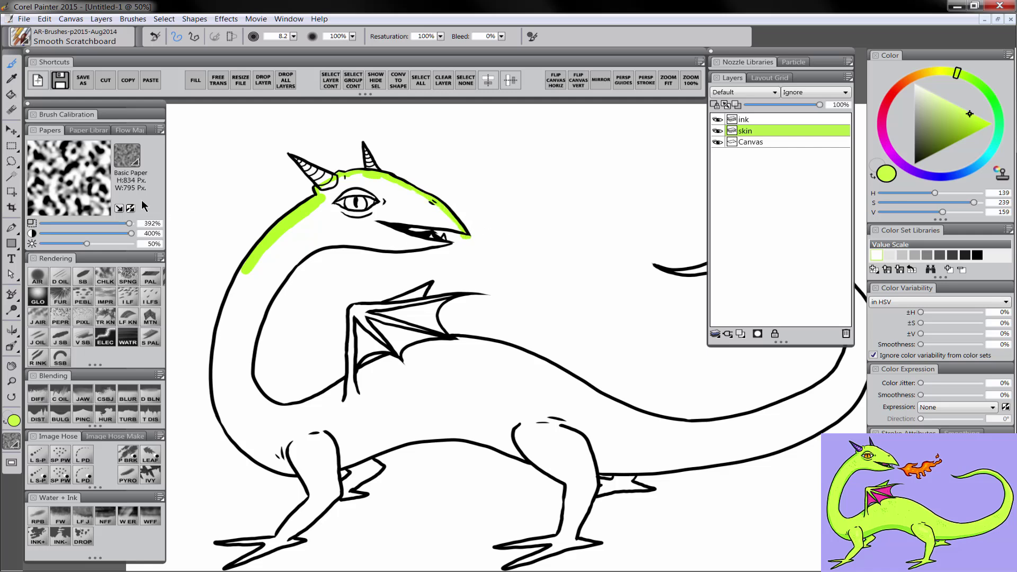
{"action": "left_click", "coordinate": [11, 111]}
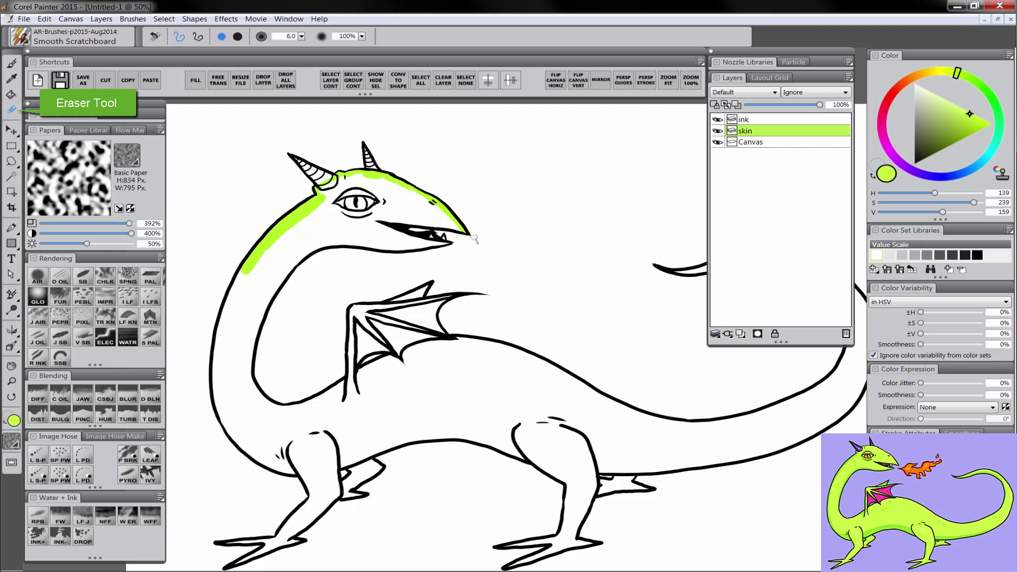
Paint lime green inside the outlines of the jaw, both sides of the neck, the chest and the near front leg and foot.
{"action": "left_click", "coordinate": [11, 63]}
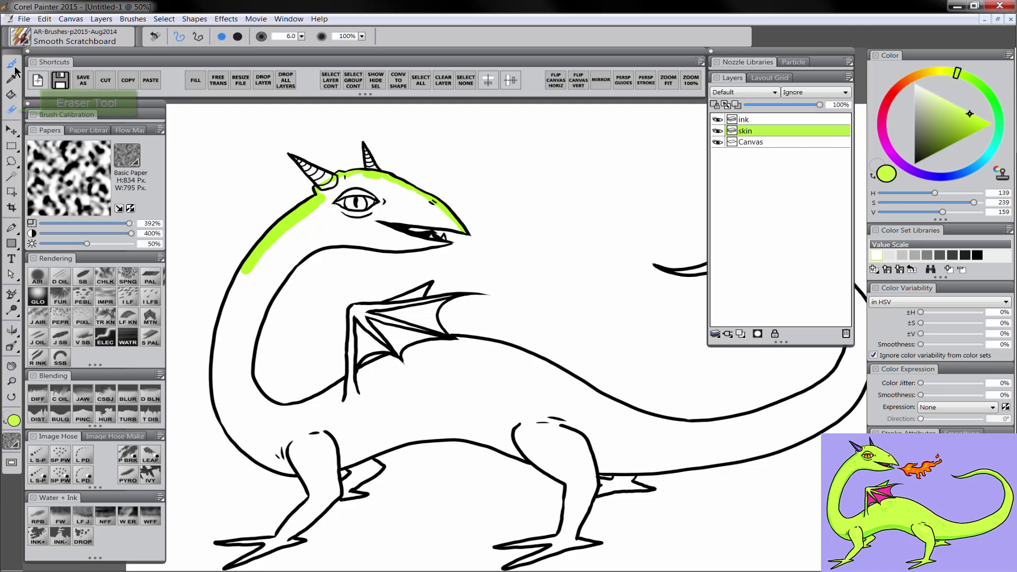
{"action": "mouse_move", "coordinate": [375, 218]}
{"action": "left_mouse_down"}
{"action": "mouse_move", "coordinate": [452, 229]}
{"action": "mouse_move", "coordinate": [265, 399]}
{"action": "left_mouse_up"}
{"action": "left_click_drag", "start_coordinate": [244, 270], "coordinate": [218, 429]}
{"action": "left_click_drag", "start_coordinate": [318, 424], "coordinate": [371, 332]}
{"action": "left_click_drag", "start_coordinate": [360, 411], "coordinate": [283, 471]}
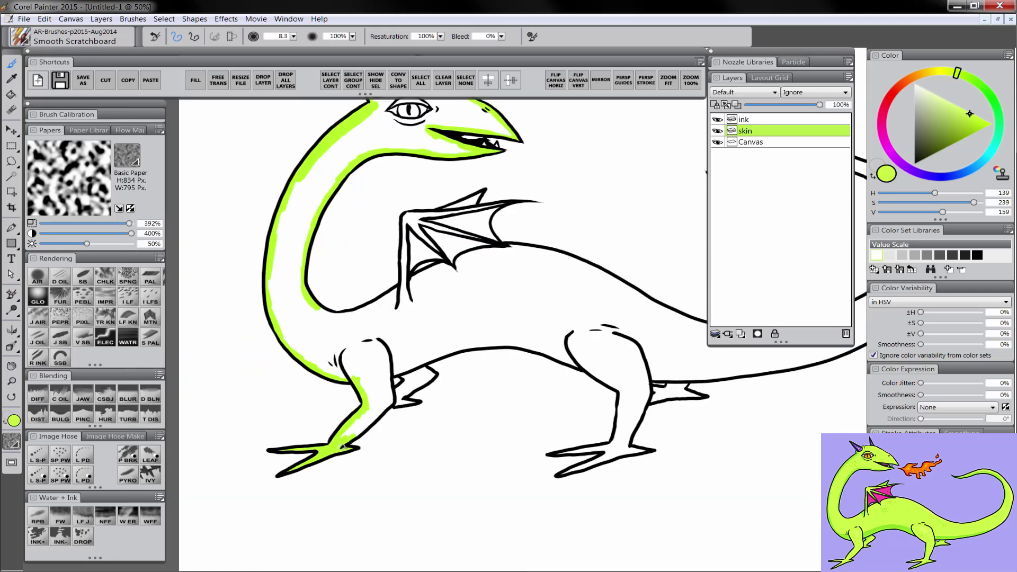
Paint lime green along the inner edges of the remaining legs, belly, back and tail, and fill in the wing bones.
{"action": "left_click_drag", "start_coordinate": [393, 400], "coordinate": [355, 436]}
{"action": "mouse_move", "coordinate": [430, 360]}
{"action": "left_mouse_down"}
{"action": "mouse_move", "coordinate": [623, 390]}
{"action": "mouse_move", "coordinate": [615, 448]}
{"action": "left_mouse_up"}
{"action": "left_click_drag", "start_coordinate": [653, 401], "coordinate": [695, 391]}
{"action": "left_click_drag", "start_coordinate": [673, 318], "coordinate": [390, 338]}
{"action": "mouse_move", "coordinate": [370, 398]}
{"action": "left_mouse_down"}
{"action": "mouse_move", "coordinate": [563, 366]}
{"action": "mouse_move", "coordinate": [639, 233]}
{"action": "left_mouse_up"}
{"action": "mouse_move", "coordinate": [448, 194]}
{"action": "left_mouse_down"}
{"action": "mouse_move", "coordinate": [595, 185]}
{"action": "mouse_move", "coordinate": [488, 342]}
{"action": "left_mouse_up"}
{"action": "left_click_drag", "start_coordinate": [402, 339], "coordinate": [640, 319]}
{"action": "mouse_move", "coordinate": [636, 318]}
{"action": "left_mouse_down"}
{"action": "mouse_move", "coordinate": [360, 269]}
{"action": "mouse_move", "coordinate": [382, 238]}
{"action": "left_mouse_up"}
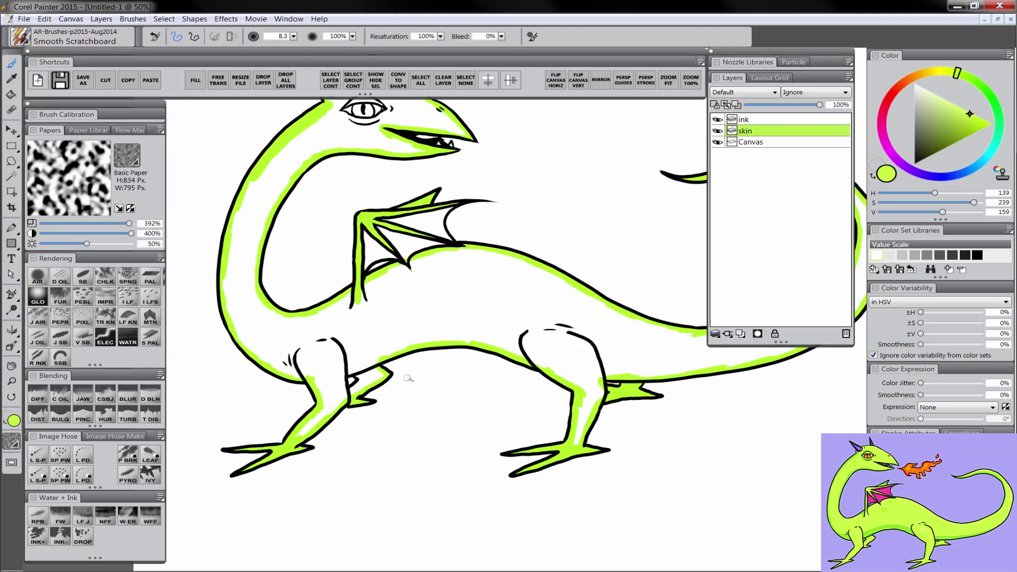
Fill the dragon's unpainted body interior with lime green using the Paint Bucket, and return to the brush.
{"action": "left_click", "coordinate": [12, 97]}
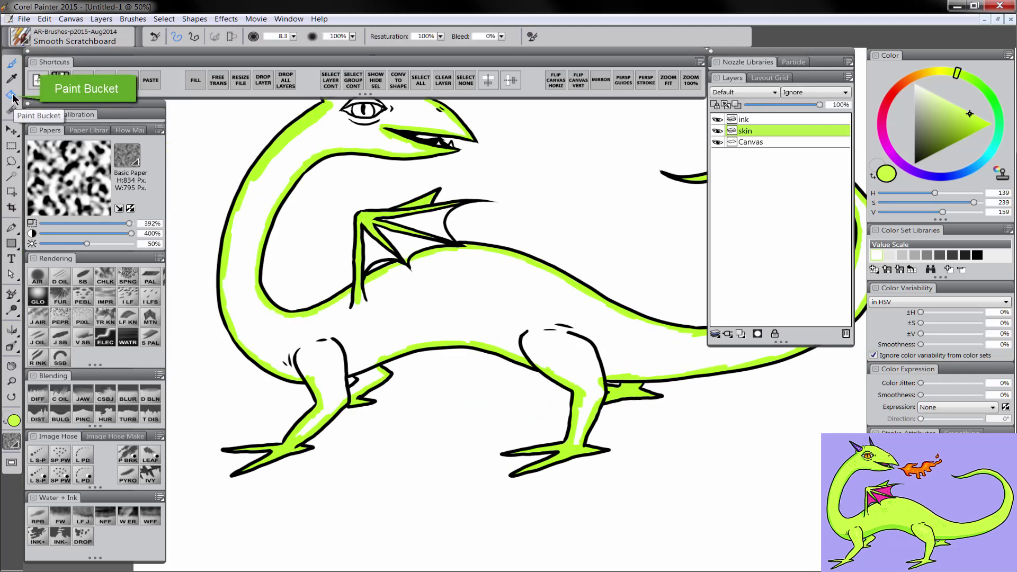
{"action": "left_click", "coordinate": [278, 174]}
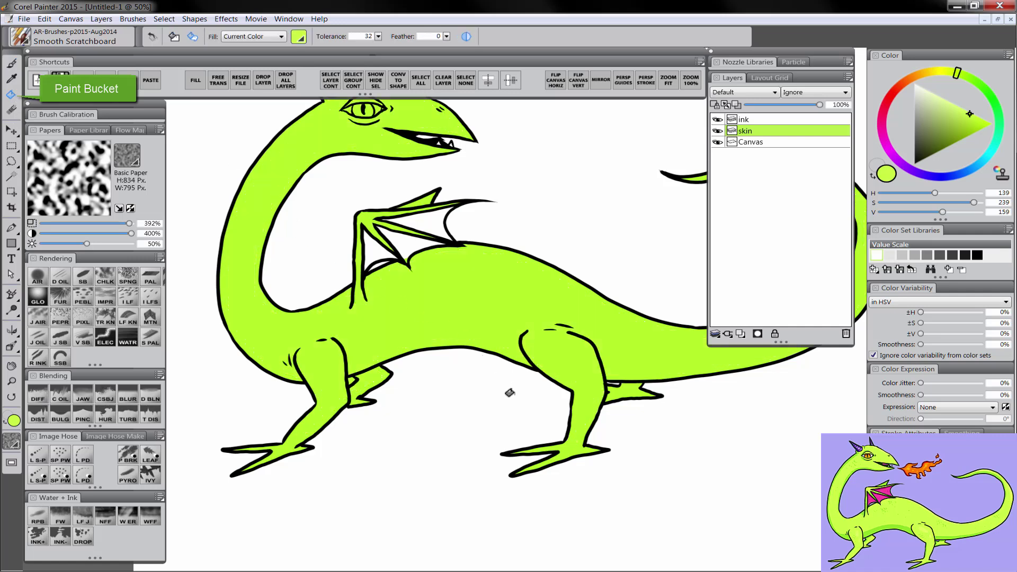
{"action": "key", "text": "b"}
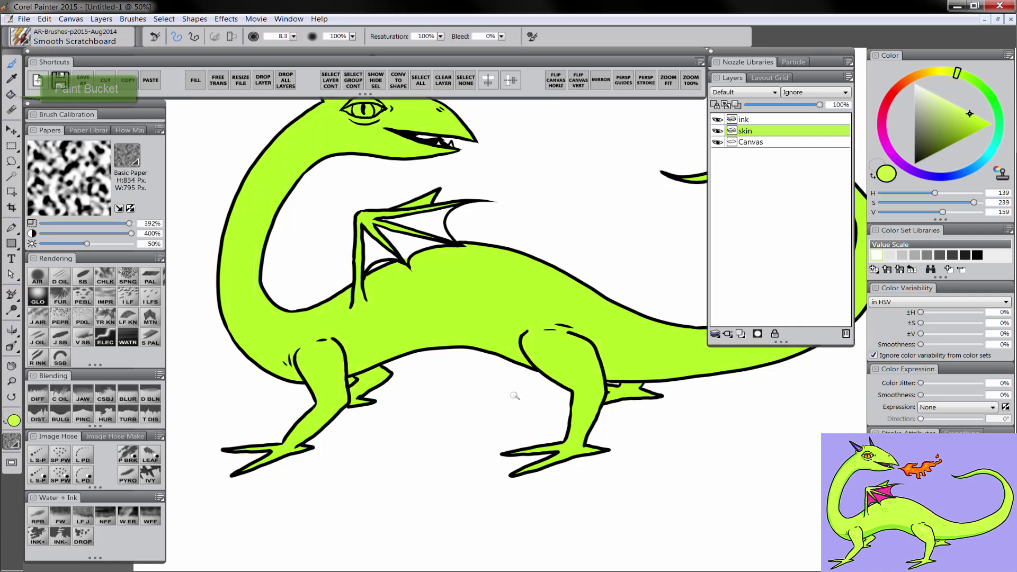
Add a layer named wing above the skin layer and paint the wing membranes pink at H 63, S 239, V 159.
{"action": "left_click", "coordinate": [742, 332]}
{"action": "type", "text": "wing"}
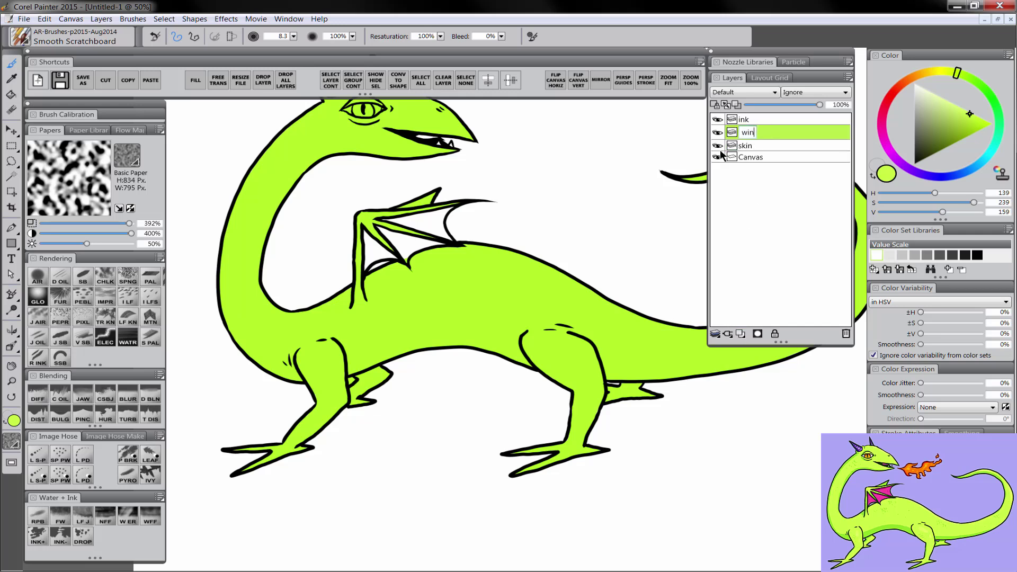
{"action": "key", "text": "Return"}
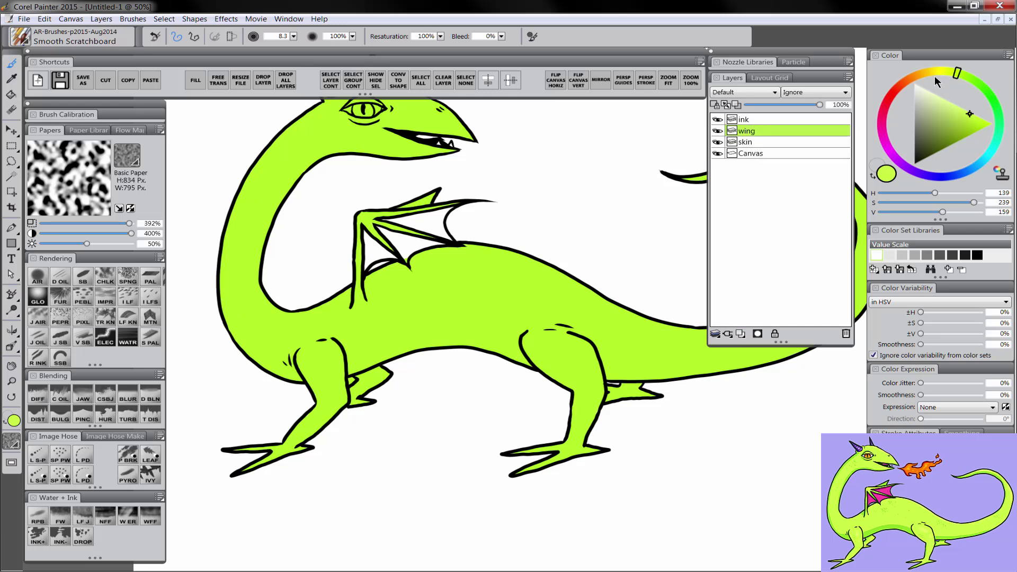
{"action": "left_click_drag", "start_coordinate": [913, 83], "coordinate": [887, 119]}
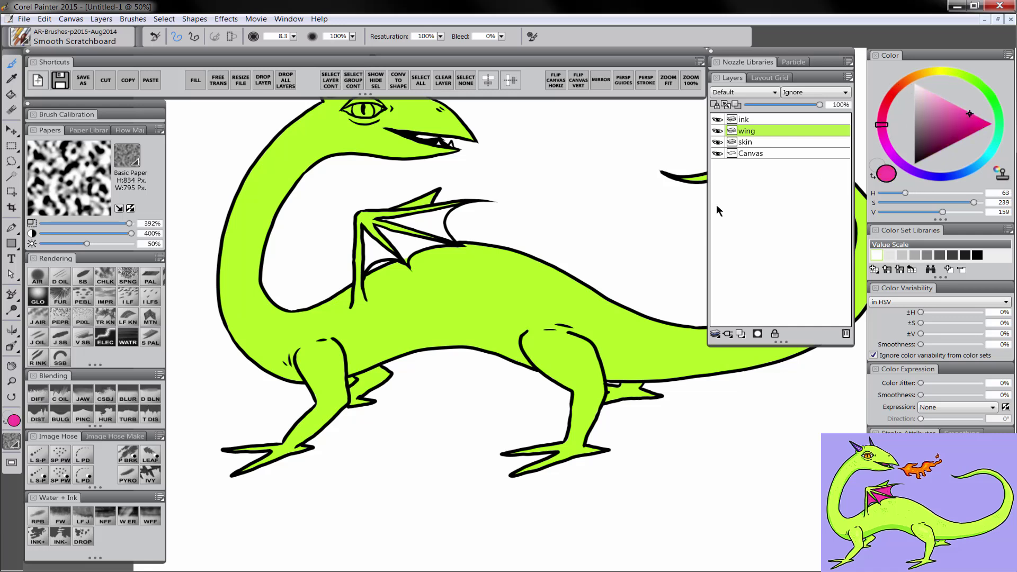
{"action": "mouse_move", "coordinate": [365, 269]}
{"action": "left_mouse_down"}
{"action": "mouse_move", "coordinate": [368, 233]}
{"action": "mouse_move", "coordinate": [373, 246]}
{"action": "mouse_move", "coordinate": [404, 255]}
{"action": "mouse_move", "coordinate": [446, 212]}
{"action": "mouse_move", "coordinate": [443, 310]}
{"action": "left_mouse_up"}
Rename the wing layer to wing-eye-horns.
{"action": "scroll", "coordinate": [424, 297], "scroll_direction": "up", "scroll_amount": 2}
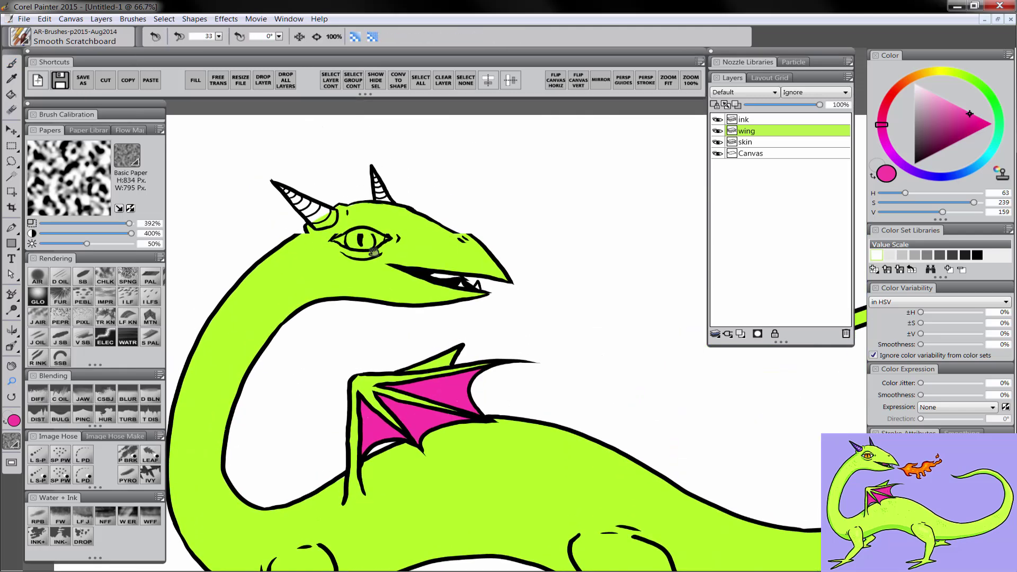
{"action": "left_click_drag", "start_coordinate": [400, 275], "coordinate": [419, 298]}
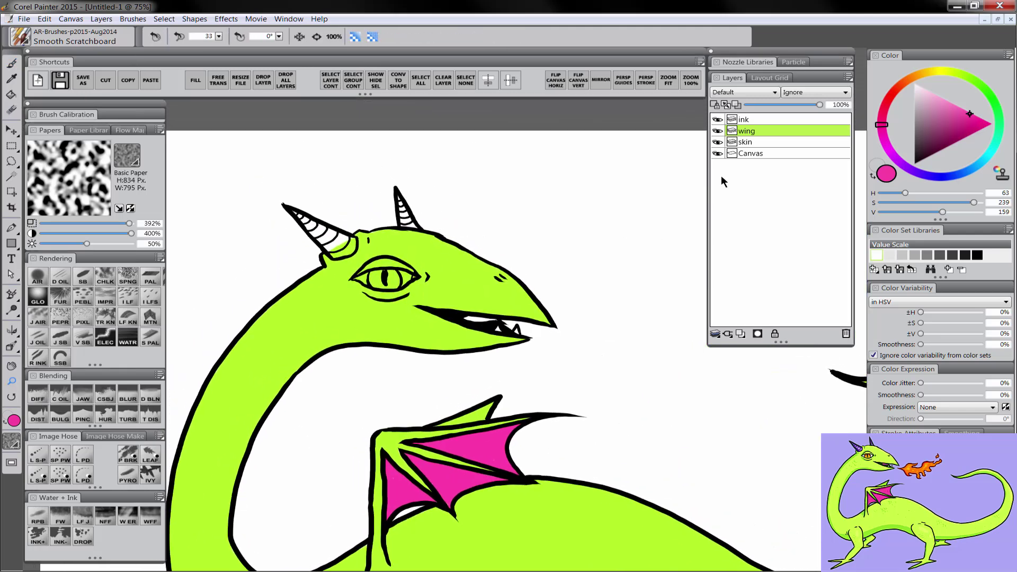
{"action": "double_click", "coordinate": [755, 132]}
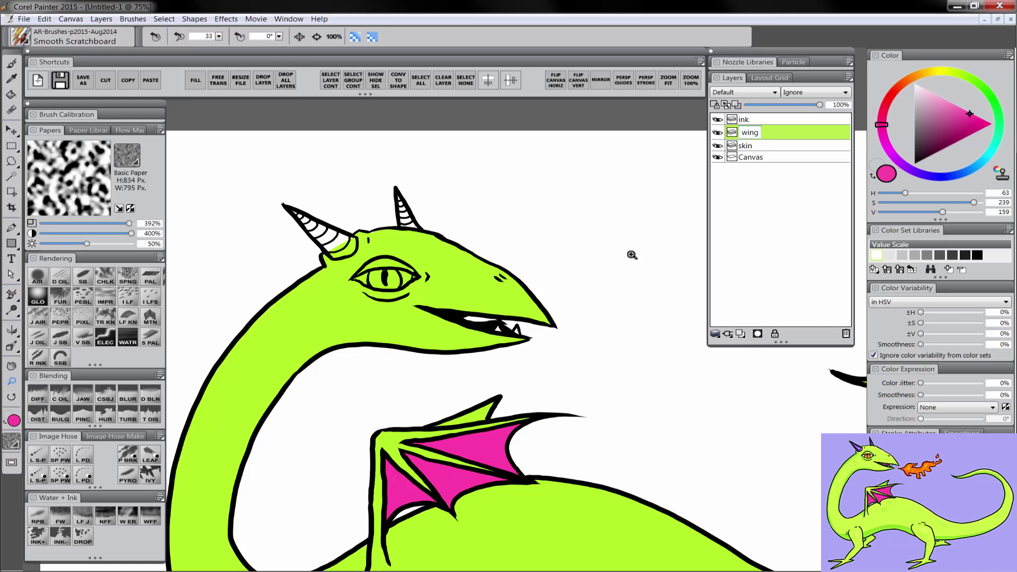
{"action": "type", "text": "-eye-horns"}
{"action": "key", "text": "Return"}
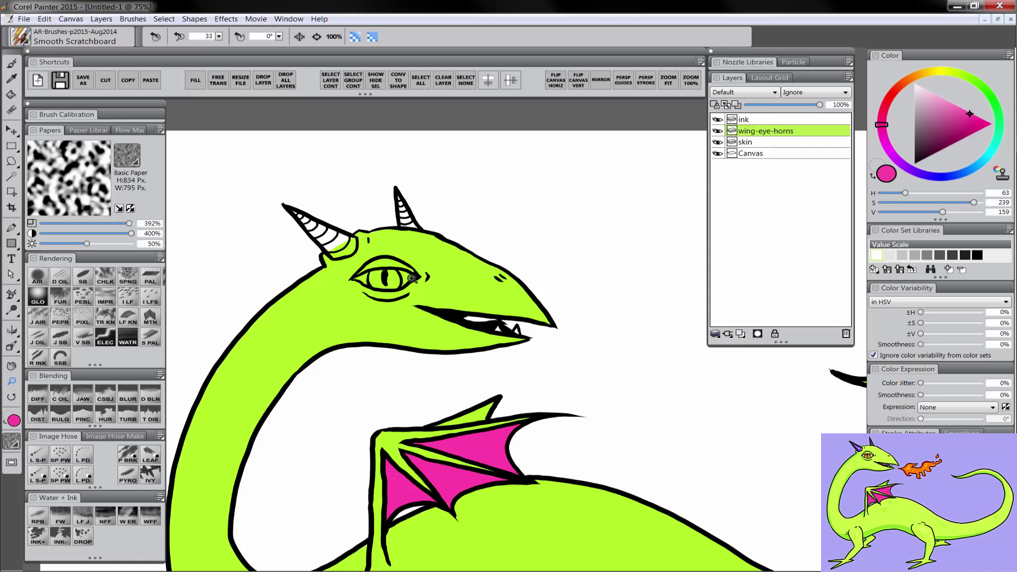
Paint the parts of the eye around the iris white.
{"action": "key", "text": "b"}
{"action": "left_click", "coordinate": [913, 83]}
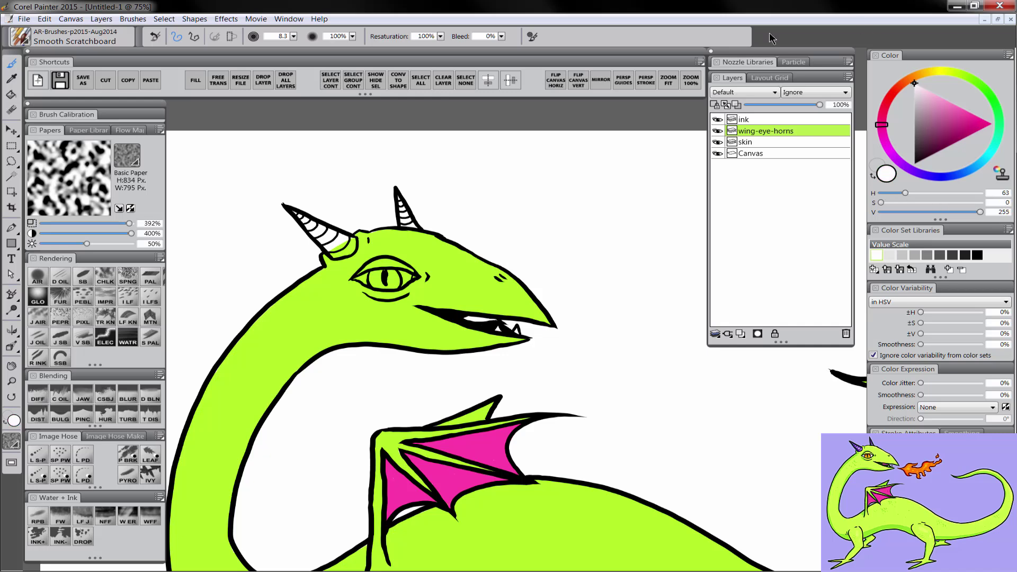
{"action": "left_click_drag", "start_coordinate": [404, 280], "coordinate": [412, 276]}
Paint both horns purple at H 16, S 187, V 172.
{"action": "left_click", "coordinate": [918, 173]}
{"action": "left_click_drag", "start_coordinate": [923, 145], "coordinate": [952, 110]}
{"action": "mouse_move", "coordinate": [297, 213]}
{"action": "left_mouse_down"}
{"action": "mouse_move", "coordinate": [346, 253]}
{"action": "mouse_move", "coordinate": [351, 241]}
{"action": "left_mouse_up"}
{"action": "left_click_drag", "start_coordinate": [406, 225], "coordinate": [410, 223]}
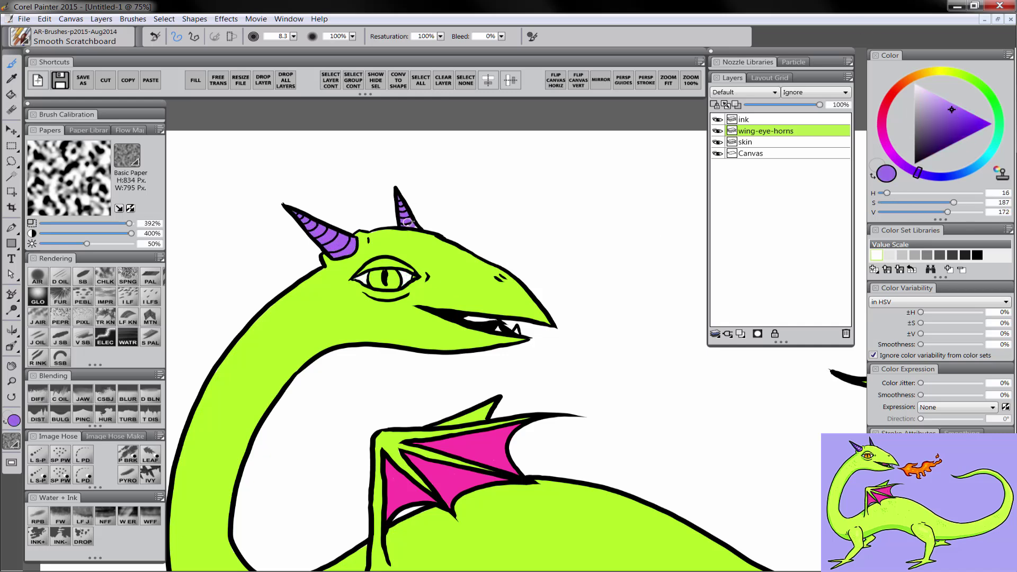
Add a layer named iris above wing-eye-horns and paint the iris orange at H 112, S 255, V 128.
{"action": "left_click", "coordinate": [740, 334]}
{"action": "double_click", "coordinate": [750, 131]}
{"action": "type", "text": "iris"}
{"action": "key", "text": "Return"}
{"action": "left_click_drag", "start_coordinate": [926, 80], "coordinate": [920, 78]}
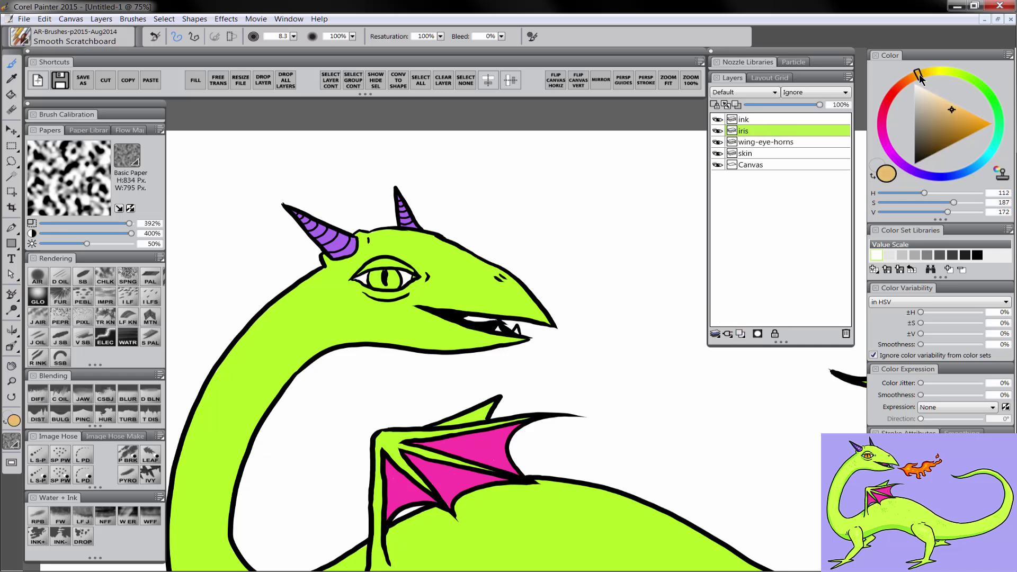
{"action": "left_click_drag", "start_coordinate": [962, 134], "coordinate": [998, 134]}
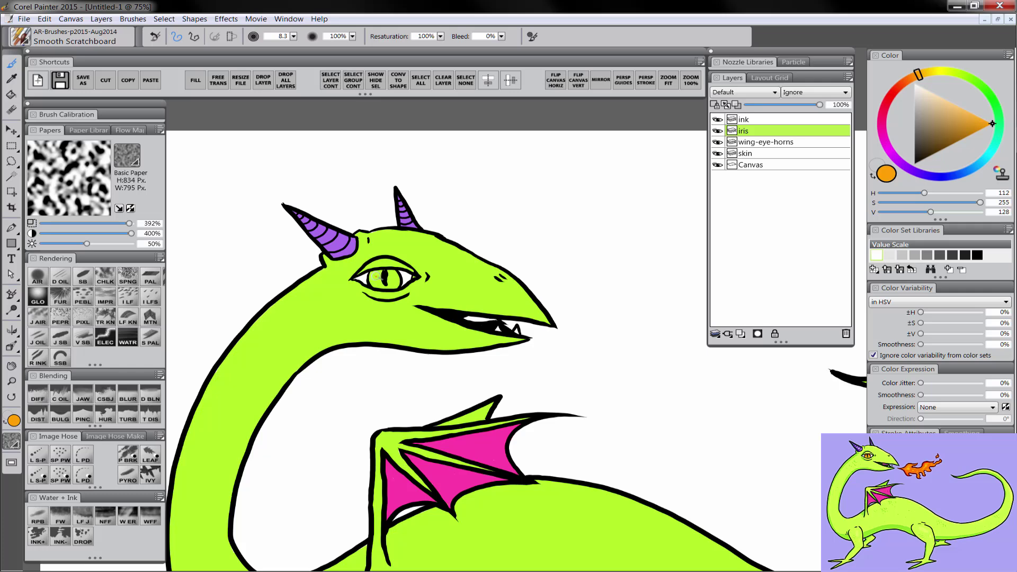
{"action": "left_click_drag", "start_coordinate": [376, 276], "coordinate": [395, 281]}
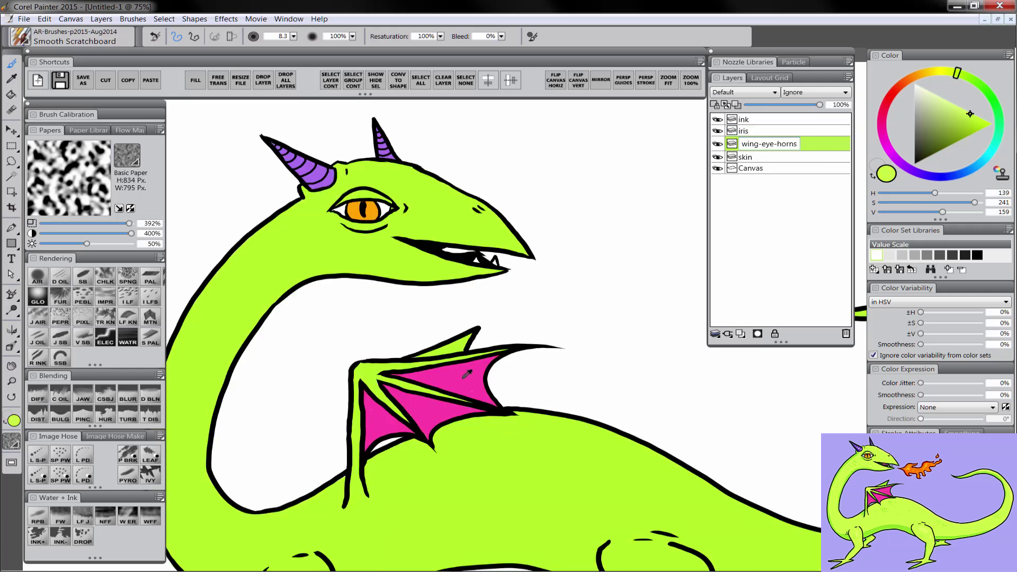
Sample the wing's pink and paint the inside of the mouth with it on the wing-eye-horns layer.
{"action": "left_click", "coordinate": [473, 370], "text": "alt"}
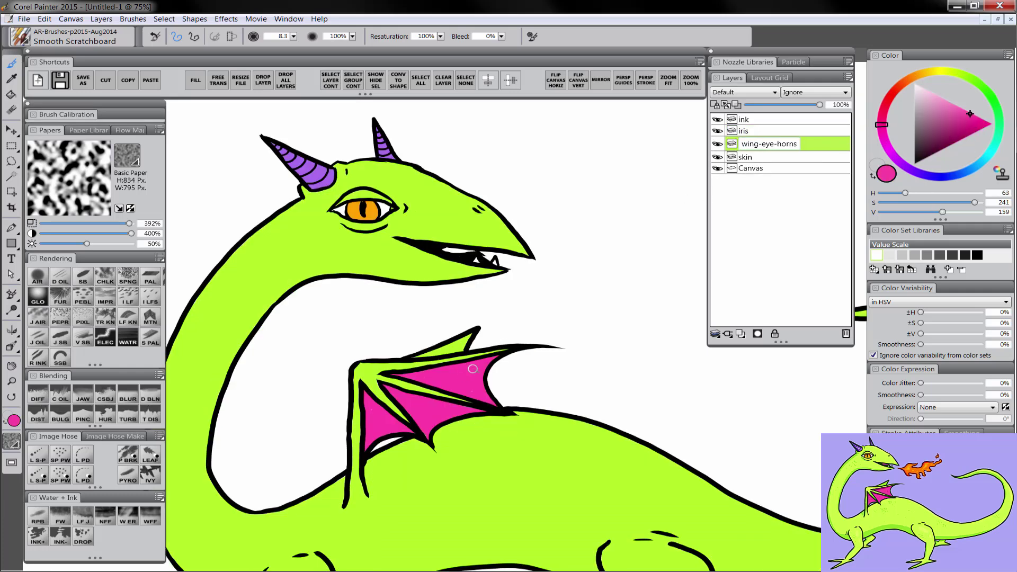
{"action": "left_click_drag", "start_coordinate": [442, 252], "coordinate": [475, 252]}
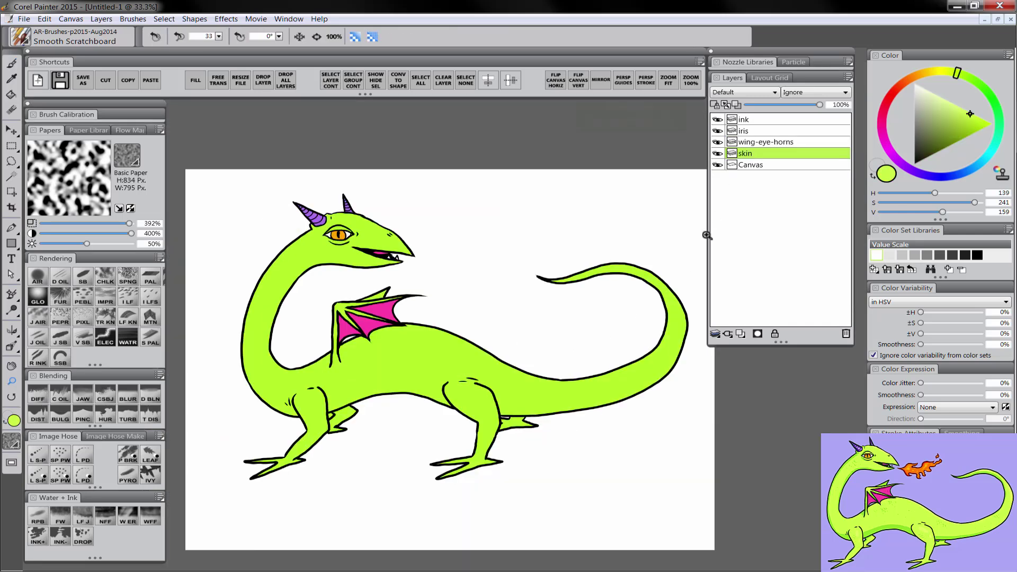
Turn on Preserve Transparency for the skin and wing-eye-horns layers.
{"action": "left_click", "coordinate": [714, 106]}
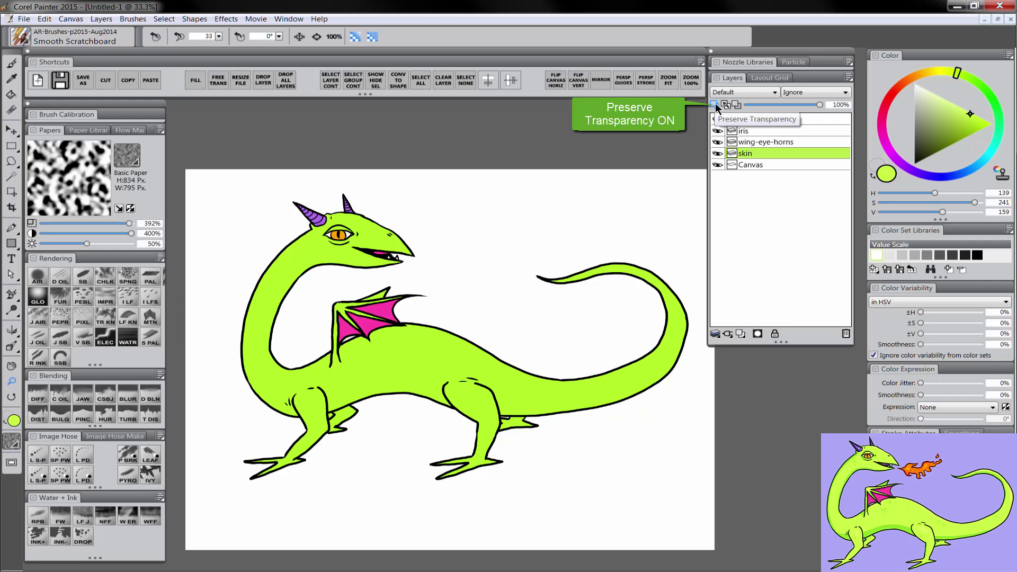
{"action": "left_click", "coordinate": [768, 143]}
Shade the edges of both horns with the SB brush in dark purple at H 15, S 173, V 85.
{"action": "left_click", "coordinate": [348, 237]}
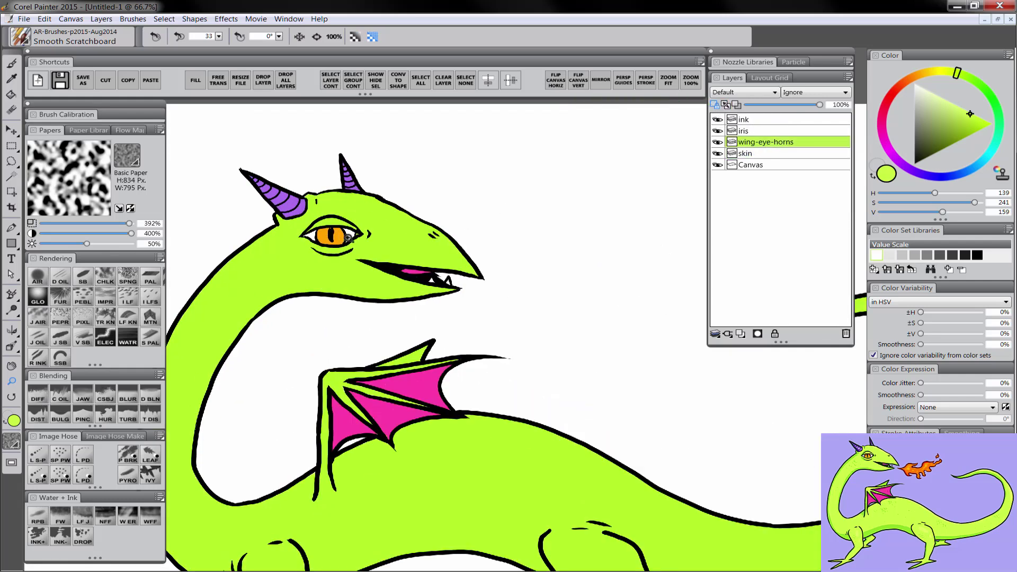
{"action": "left_click_drag", "start_coordinate": [348, 238], "coordinate": [367, 277]}
{"action": "left_click", "coordinate": [355, 268]}
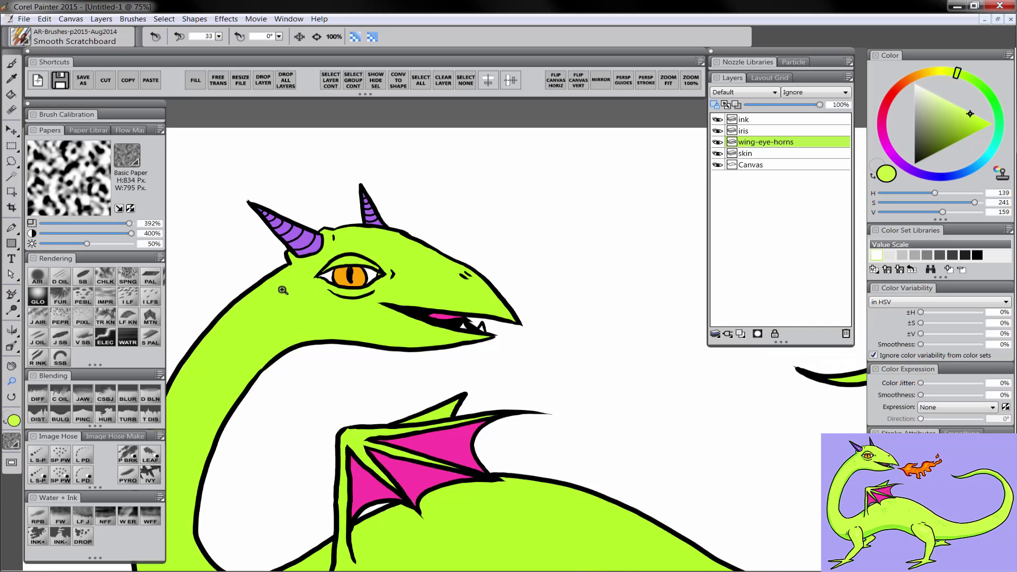
{"action": "left_click", "coordinate": [85, 277]}
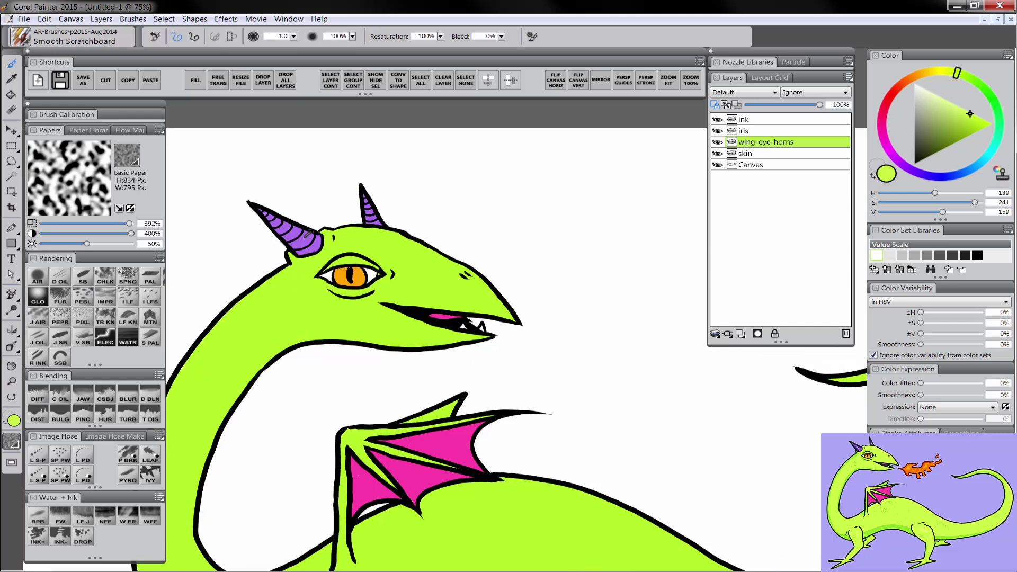
{"action": "left_click", "coordinate": [305, 239], "text": "alt"}
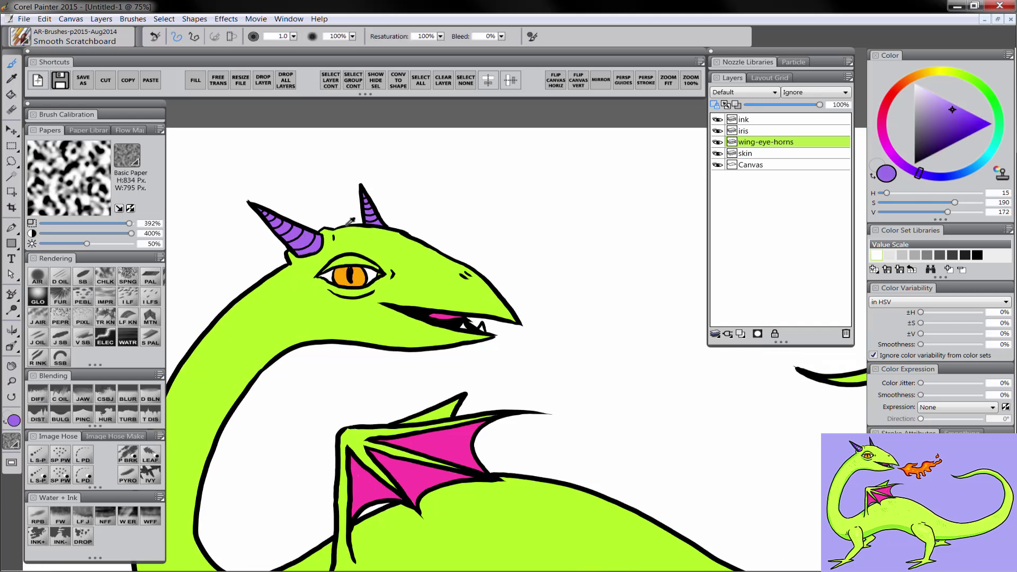
{"action": "left_click", "coordinate": [950, 137]}
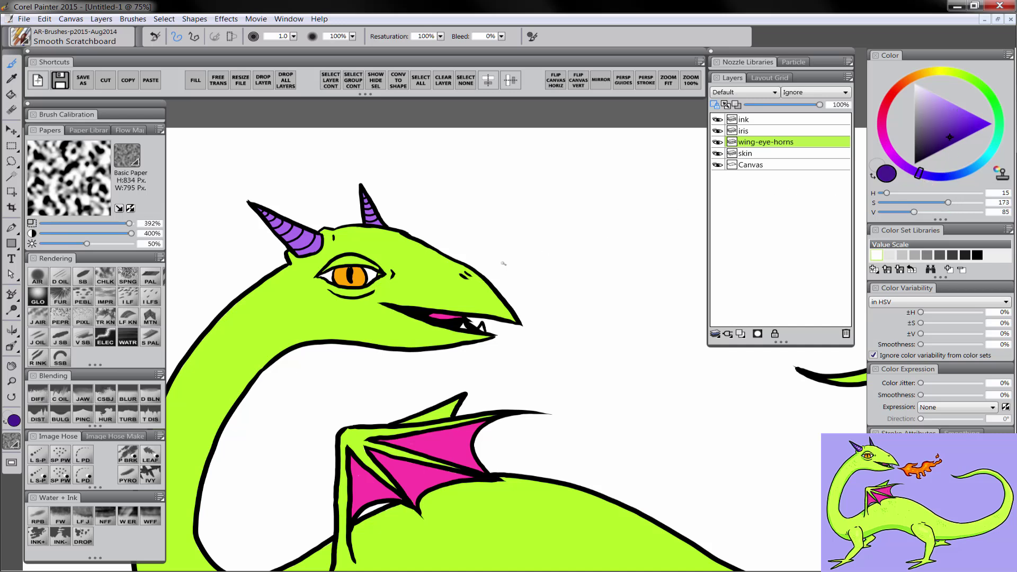
{"action": "mouse_move", "coordinate": [271, 219]}
{"action": "left_mouse_down"}
{"action": "mouse_move", "coordinate": [301, 253]}
{"action": "mouse_move", "coordinate": [254, 203]}
{"action": "mouse_move", "coordinate": [284, 239]}
{"action": "mouse_move", "coordinate": [316, 253]}
{"action": "left_mouse_up"}
{"action": "left_click_drag", "start_coordinate": [264, 209], "coordinate": [321, 234]}
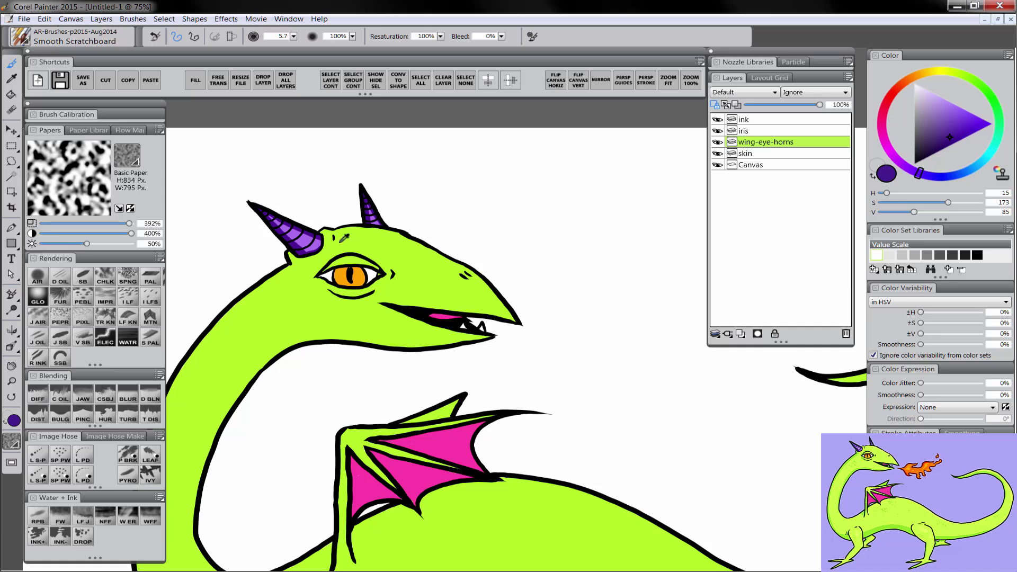
Add highlights to both horns in light violet at H 15, S 255, V 219.
{"action": "left_click", "coordinate": [312, 234], "text": "alt"}
{"action": "left_click_drag", "start_coordinate": [953, 109], "coordinate": [937, 94]}
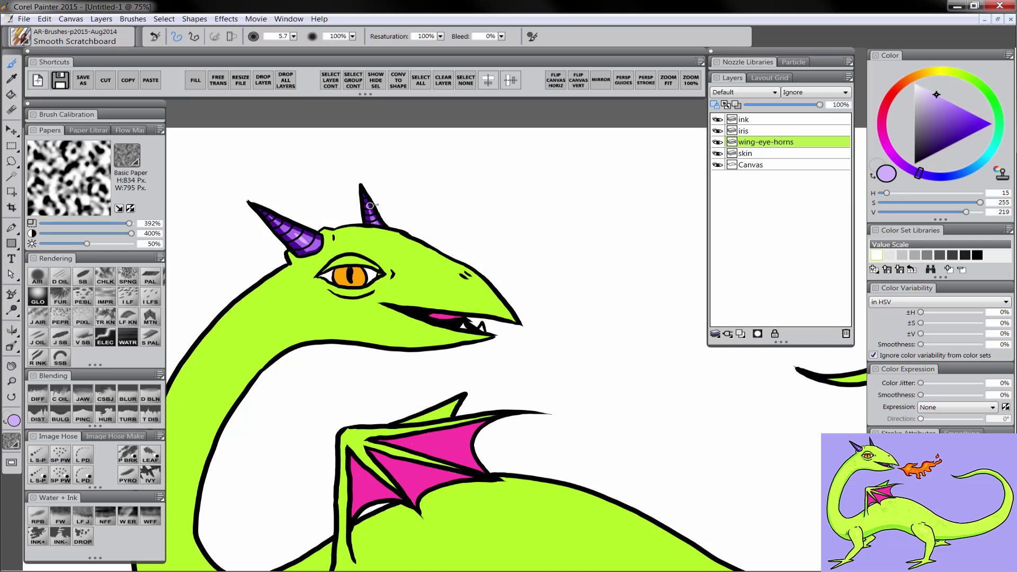
Shade the upper part of the iris on the iris layer in reddish brown at H 100, S 255, V 80.
{"action": "left_click", "coordinate": [365, 270], "text": "alt"}
{"action": "left_click_drag", "start_coordinate": [938, 139], "coordinate": [955, 152]}
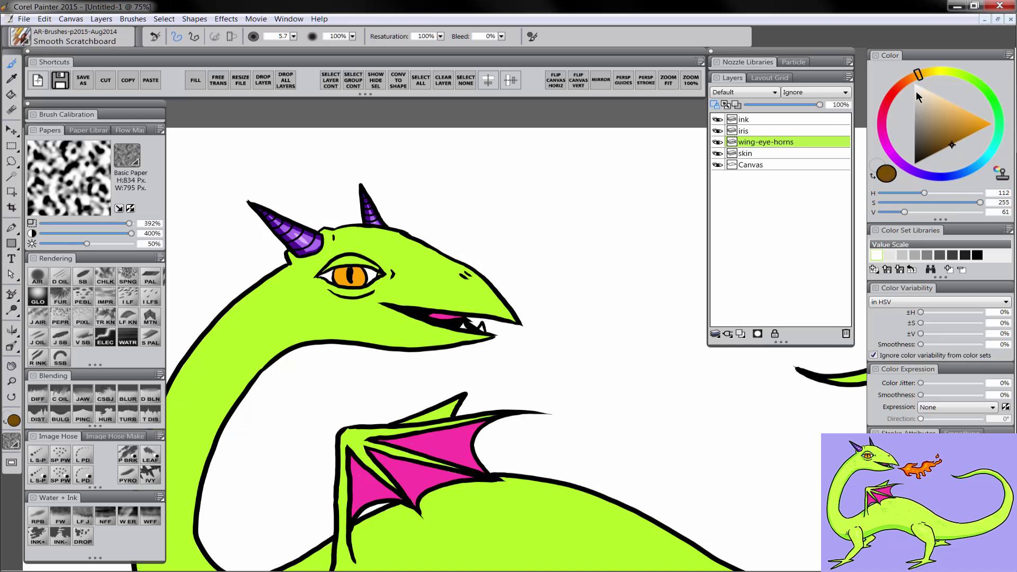
{"action": "left_click_drag", "start_coordinate": [919, 75], "coordinate": [908, 81]}
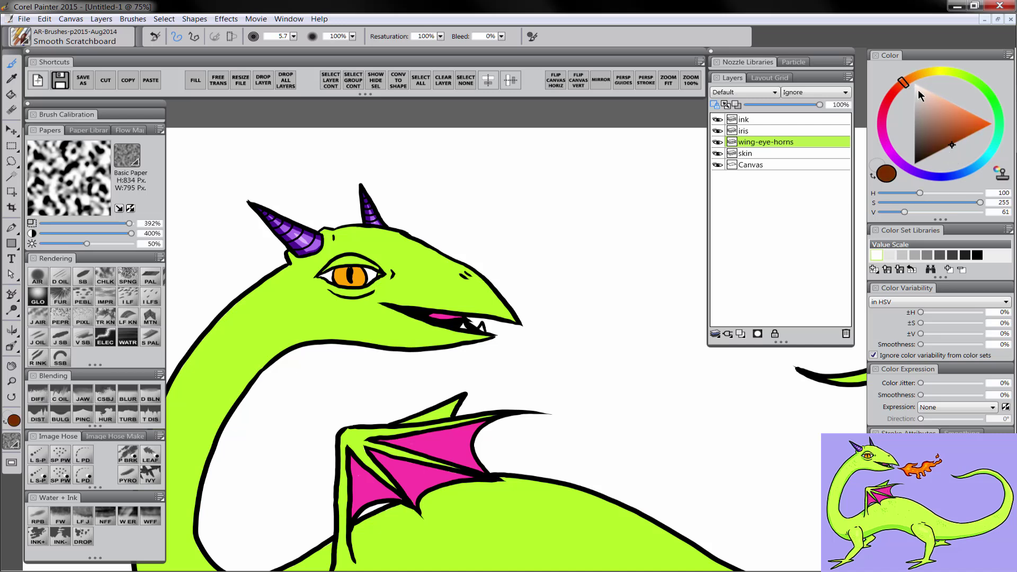
{"action": "left_click", "coordinate": [963, 139]}
{"action": "left_click", "coordinate": [762, 133]}
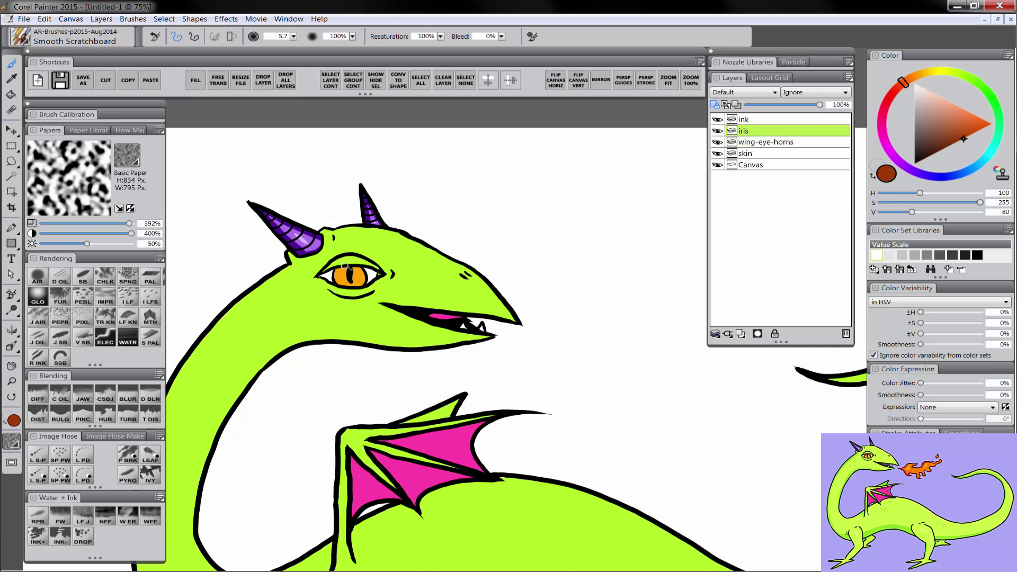
{"action": "mouse_move", "coordinate": [345, 267]}
{"action": "left_mouse_down"}
{"action": "mouse_move", "coordinate": [368, 280]}
{"action": "mouse_move", "coordinate": [338, 272]}
{"action": "left_mouse_up"}
Shade the white of the eye on the wing-eye-horns layer in bluish grey at H 0, S 39, V 195.
{"action": "left_click", "coordinate": [758, 145]}
{"action": "left_click", "coordinate": [372, 274], "text": "alt"}
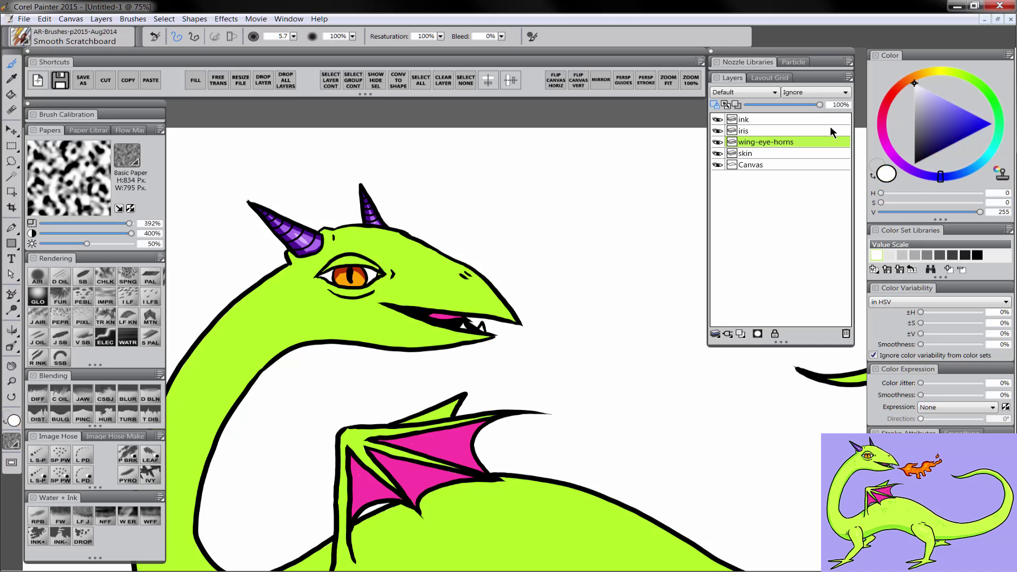
{"action": "left_click_drag", "start_coordinate": [920, 103], "coordinate": [920, 102]}
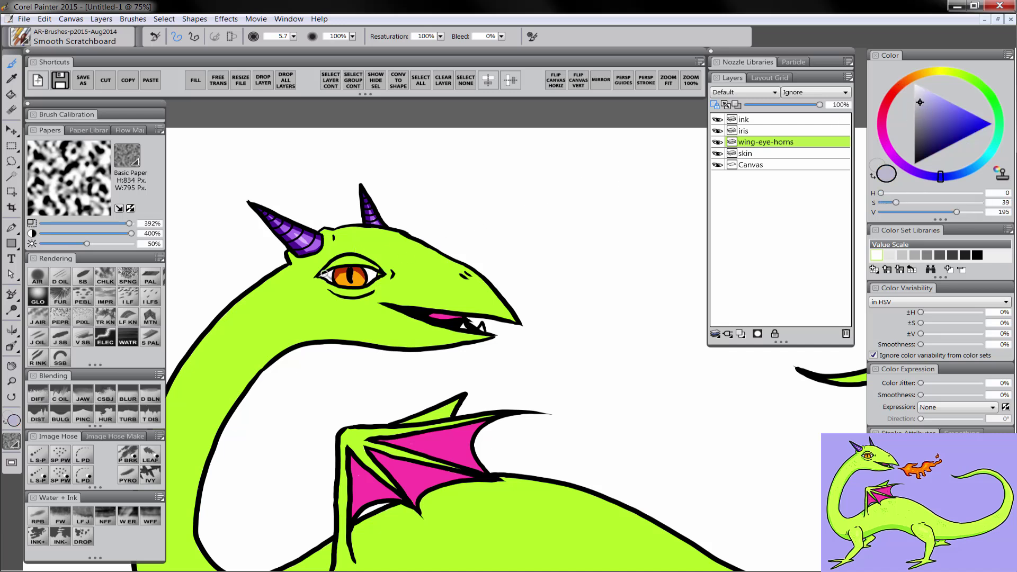
{"action": "mouse_move", "coordinate": [324, 272]}
{"action": "left_mouse_down"}
{"action": "mouse_move", "coordinate": [390, 269]}
{"action": "mouse_move", "coordinate": [361, 268]}
{"action": "mouse_move", "coordinate": [381, 275]}
{"action": "left_mouse_up"}
Shade the wing membranes on the wing-eye-horns layer with small dark magenta marks at H 58, S 215, V 101.
{"action": "scroll", "coordinate": [495, 404], "scroll_direction": "down", "scroll_amount": 5}
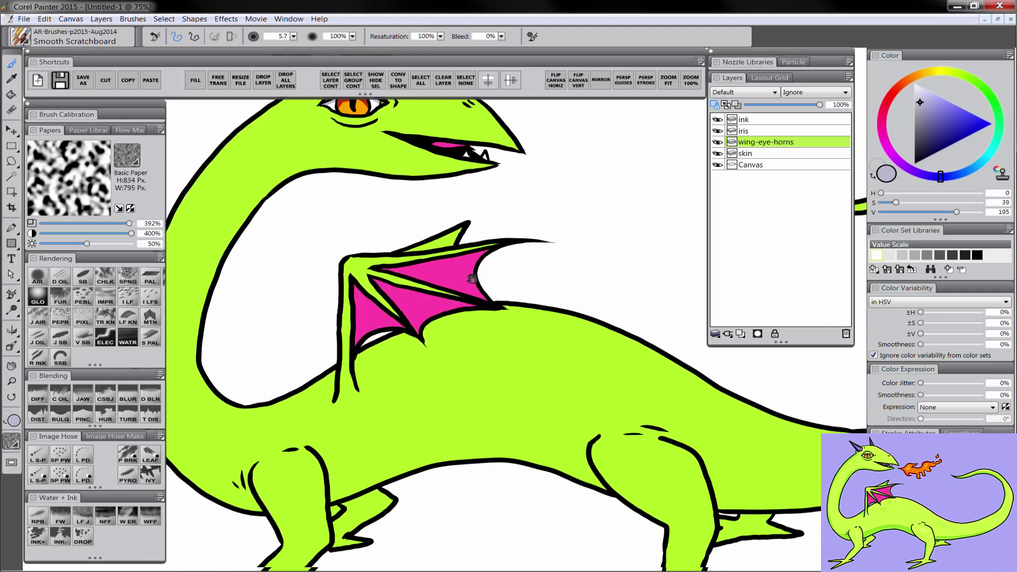
{"action": "left_click", "coordinate": [455, 262], "text": "alt"}
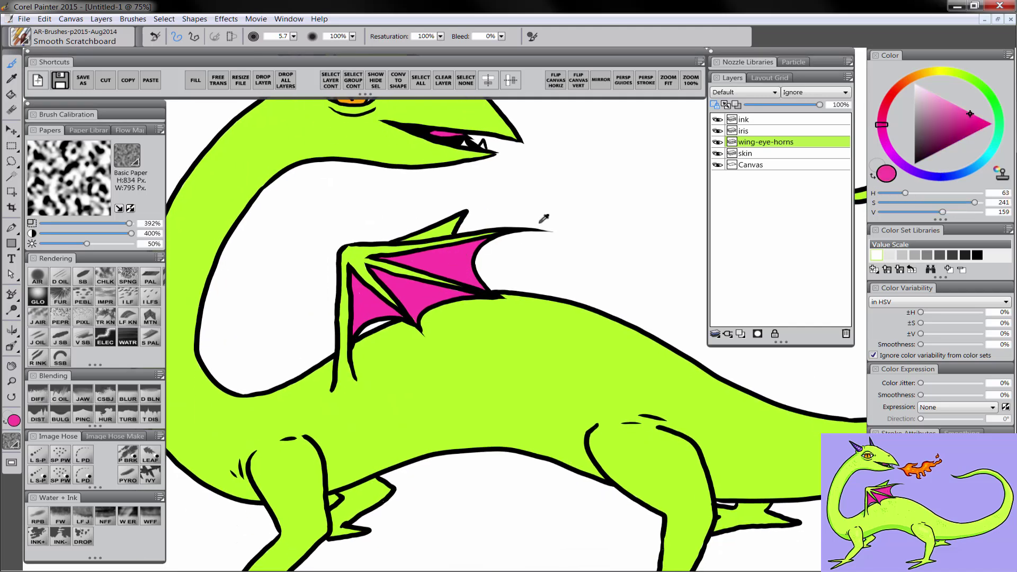
{"action": "left_click", "coordinate": [967, 133]}
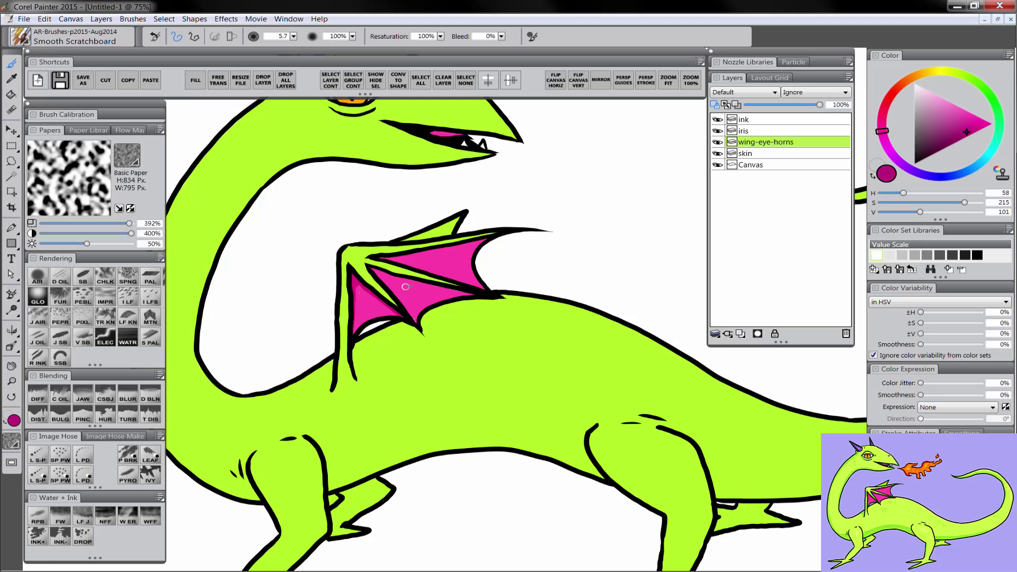
{"action": "mouse_move", "coordinate": [405, 287]}
{"action": "left_mouse_down"}
{"action": "mouse_move", "coordinate": [389, 262]}
{"action": "mouse_move", "coordinate": [461, 262]}
{"action": "left_mouse_up"}
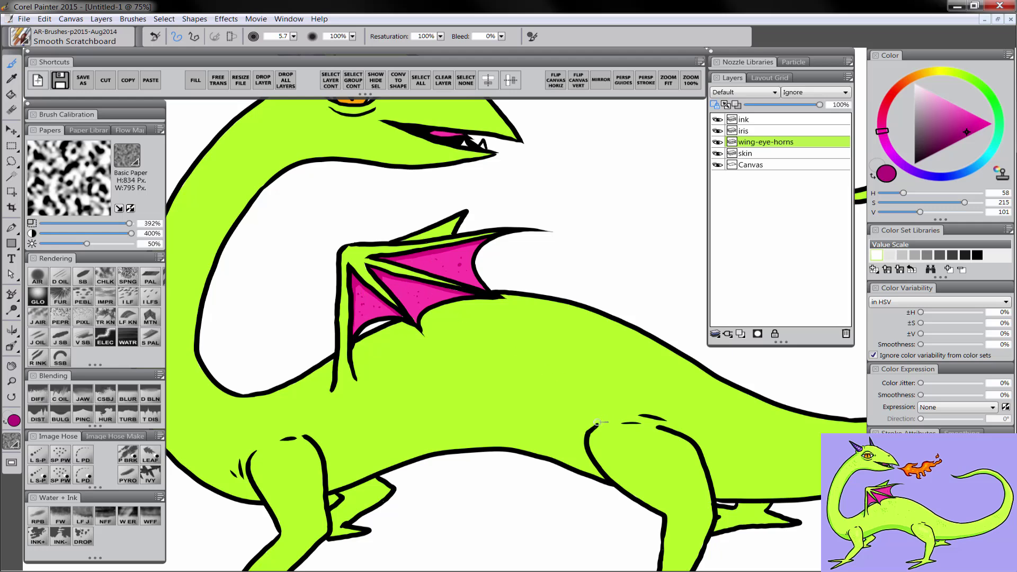
Fill the Canvas with a pale yellow-green background at H 135, S 160, V 211 and 100% opacity.
{"action": "key", "text": "ctrl+minus"}
{"action": "key", "text": "ctrl+minus"}
{"action": "left_click", "coordinate": [756, 165]}
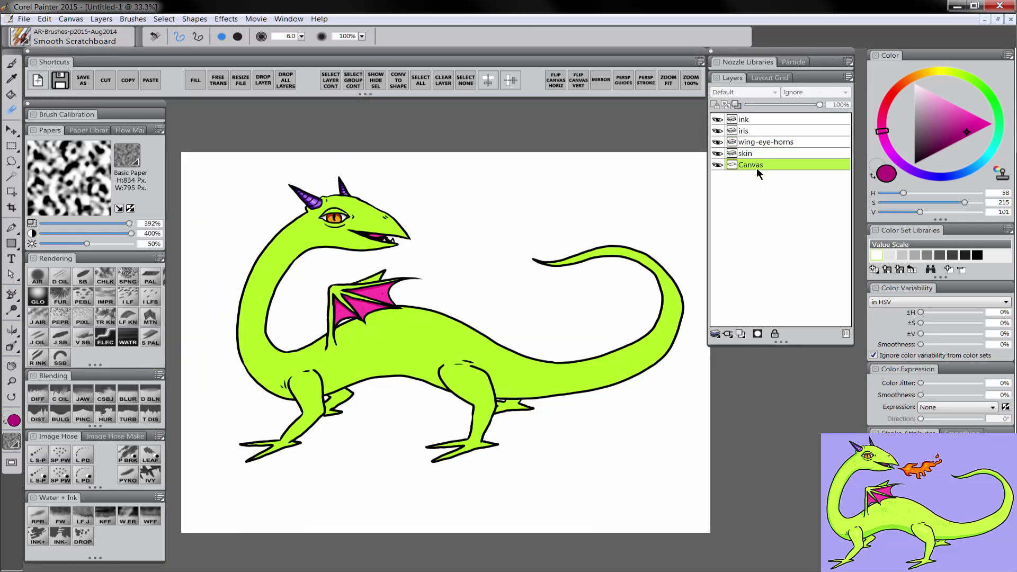
{"action": "left_click", "coordinate": [916, 112]}
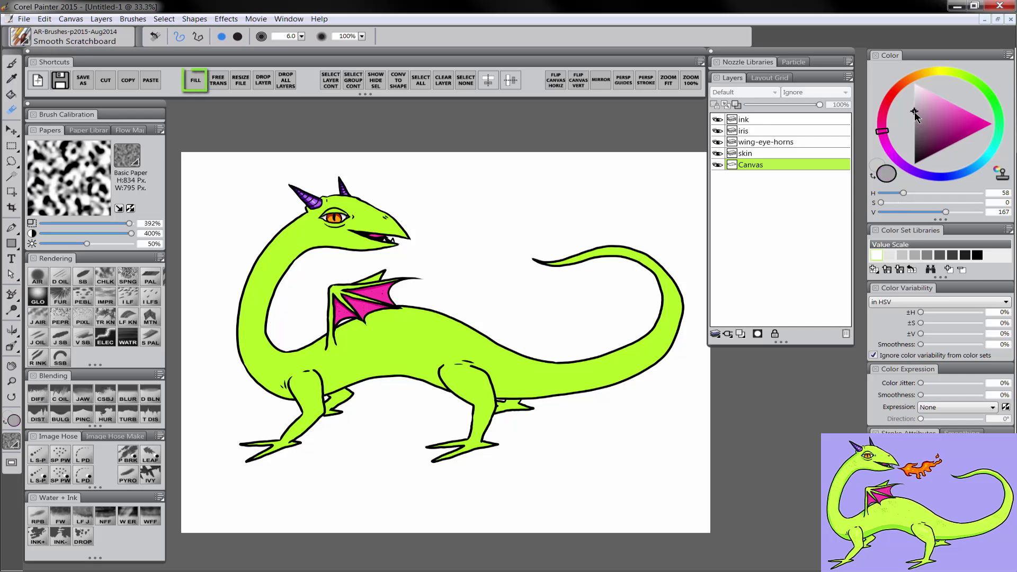
{"action": "left_click", "coordinate": [198, 81]}
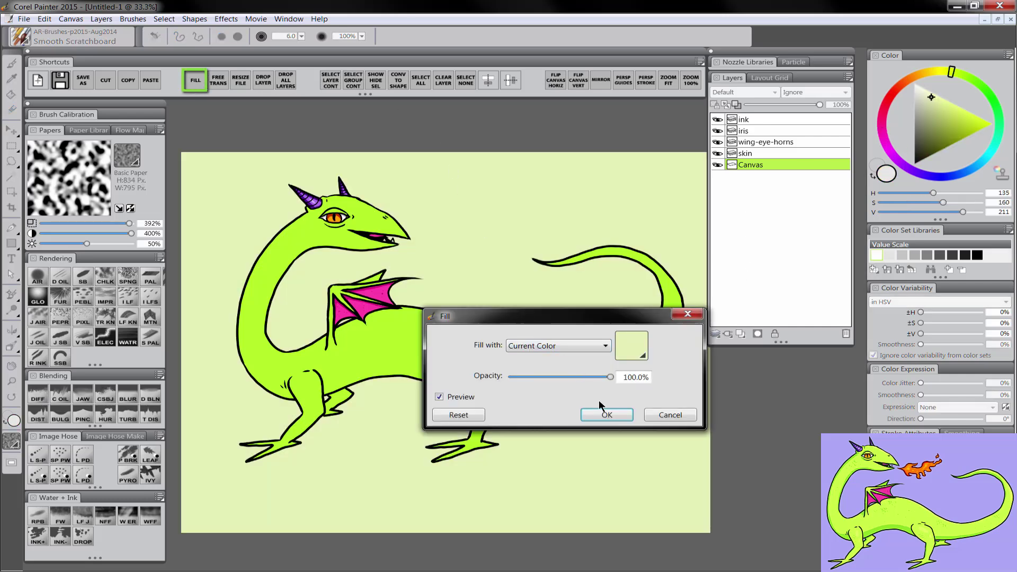
{"action": "left_click", "coordinate": [604, 413]}
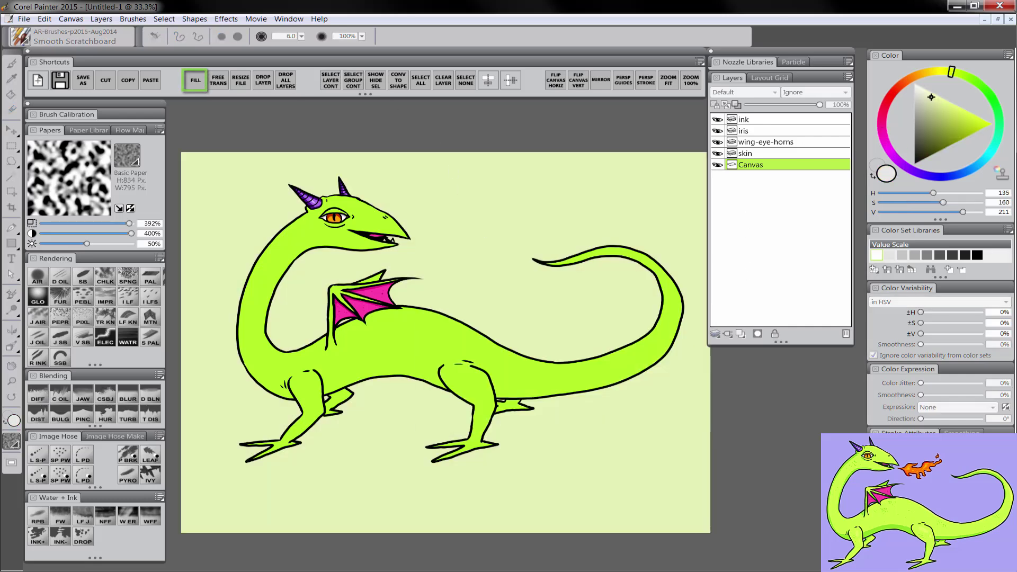
Shade the underside of the head and the edges of the neck on the skin layer in darker green at H 146, S 185, V 129.
{"action": "key", "text": "m"}
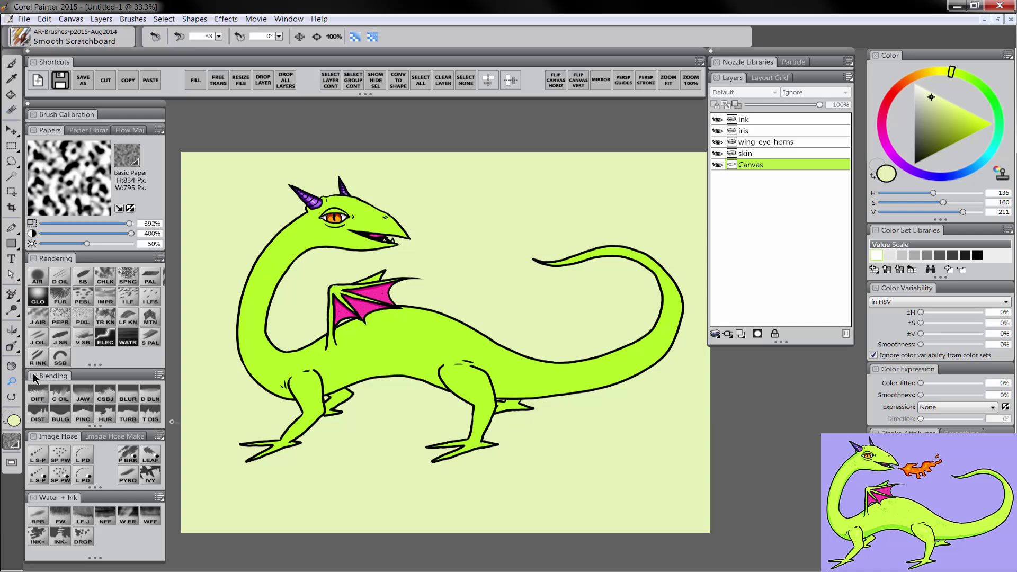
{"action": "left_click", "coordinate": [759, 155]}
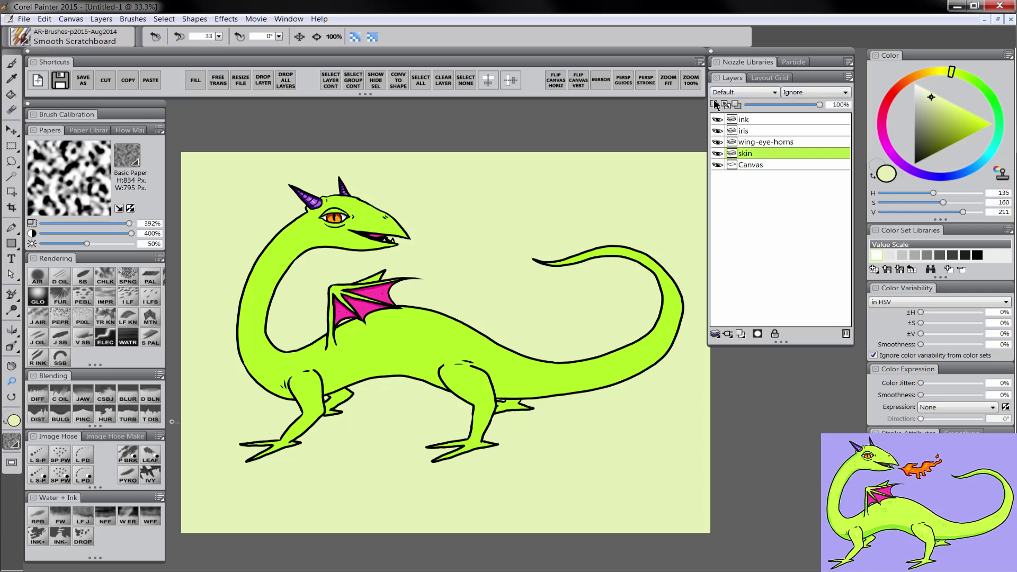
{"action": "key", "text": "b"}
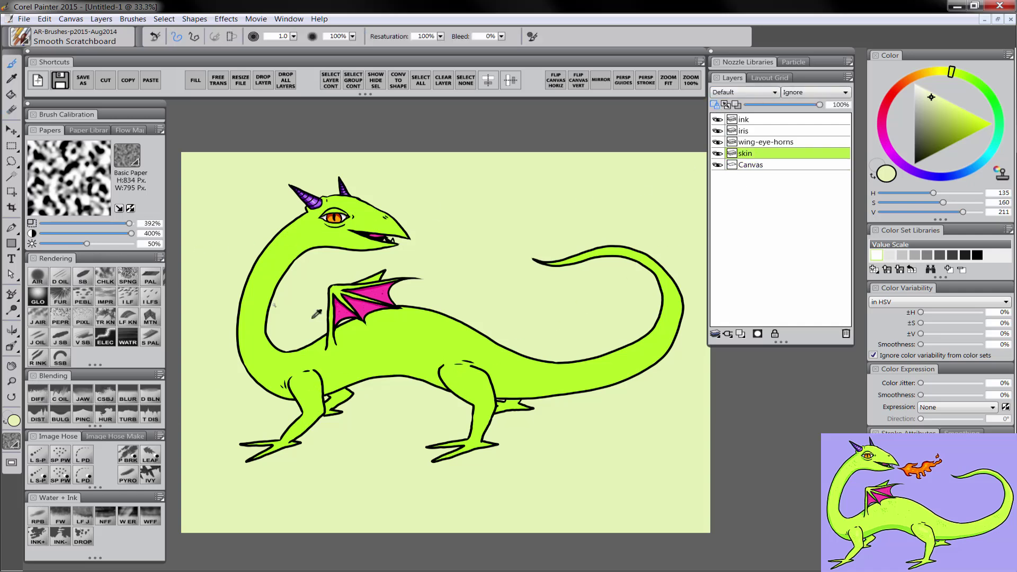
{"action": "left_click", "coordinate": [372, 348], "text": "alt"}
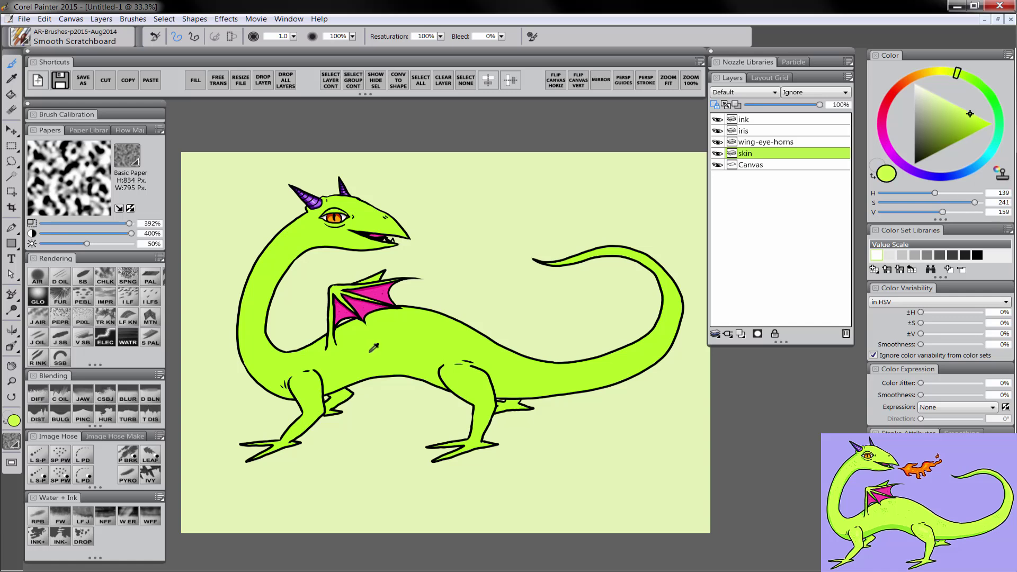
{"action": "left_click", "coordinate": [966, 135]}
{"action": "left_click", "coordinate": [966, 76]}
{"action": "left_click", "coordinate": [971, 124]}
{"action": "left_click_drag", "start_coordinate": [400, 247], "coordinate": [281, 281]}
{"action": "left_click_drag", "start_coordinate": [309, 213], "coordinate": [248, 376]}
{"action": "left_click_drag", "start_coordinate": [280, 284], "coordinate": [266, 339]}
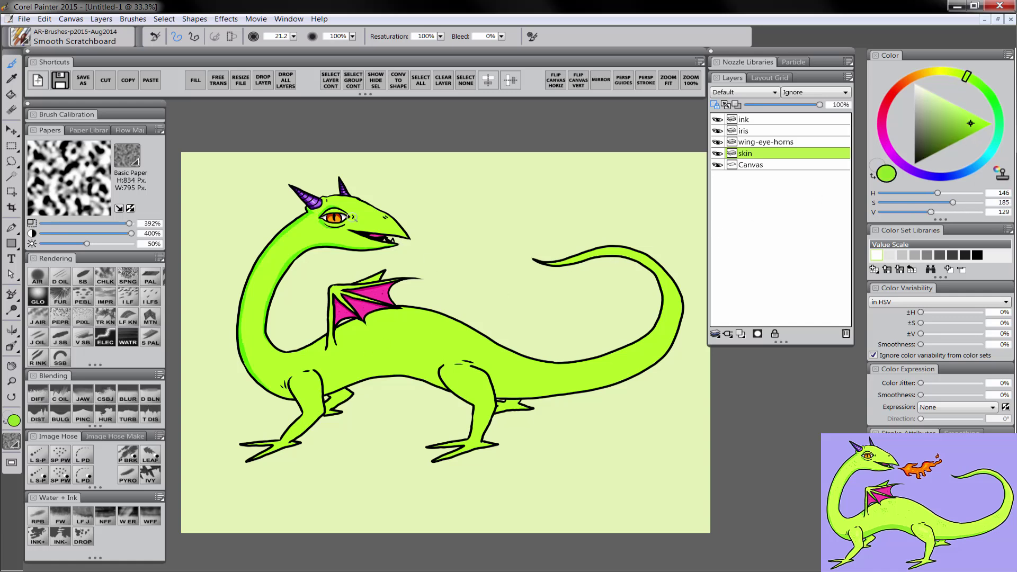
Continue the darker green shading along the wing bones, chest, belly, legs and underside of the tail.
{"action": "left_click_drag", "start_coordinate": [331, 292], "coordinate": [327, 346]}
{"action": "left_click_drag", "start_coordinate": [382, 275], "coordinate": [360, 283]}
{"action": "mouse_move", "coordinate": [264, 379]}
{"action": "left_mouse_down"}
{"action": "mouse_move", "coordinate": [293, 396]}
{"action": "mouse_move", "coordinate": [286, 432]}
{"action": "left_mouse_up"}
{"action": "left_click_drag", "start_coordinate": [325, 391], "coordinate": [445, 387]}
{"action": "left_click_drag", "start_coordinate": [445, 460], "coordinate": [486, 446]}
{"action": "left_click_drag", "start_coordinate": [497, 394], "coordinate": [628, 378]}
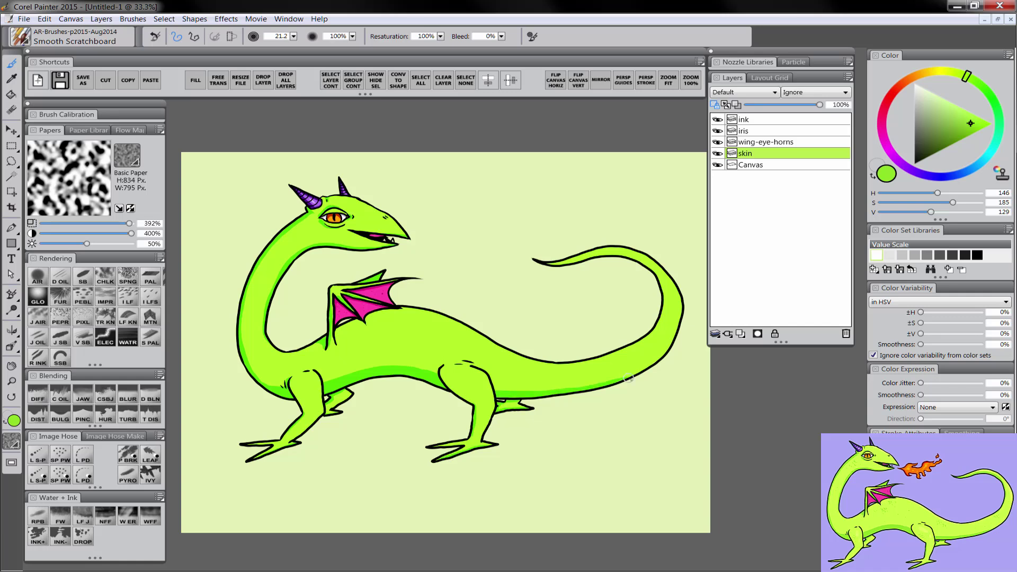
{"action": "left_click_drag", "start_coordinate": [663, 307], "coordinate": [551, 264]}
Add light yellow-green highlights to the tail and upper legs, and small darker green scale marks across the skin.
{"action": "left_click", "coordinate": [640, 350], "text": "alt"}
{"action": "left_click", "coordinate": [952, 73]}
{"action": "left_click", "coordinate": [963, 111]}
{"action": "left_click_drag", "start_coordinate": [673, 285], "coordinate": [677, 312]}
{"action": "left_click_drag", "start_coordinate": [457, 371], "coordinate": [482, 383]}
{"action": "left_click_drag", "start_coordinate": [308, 379], "coordinate": [311, 391]}
{"action": "left_click", "coordinate": [305, 228], "text": "alt"}
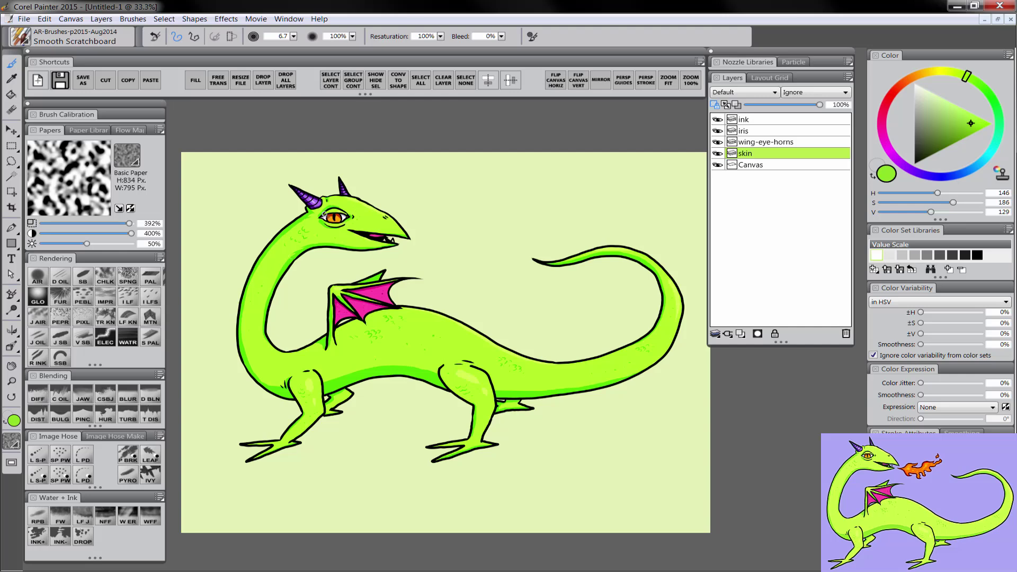
Prepare the wing-eye-horns layer for painting in white with the SB brush at S 0, V 255, with transparency preservation off.
{"action": "left_click", "coordinate": [11, 381]}
{"action": "left_click", "coordinate": [380, 230]}
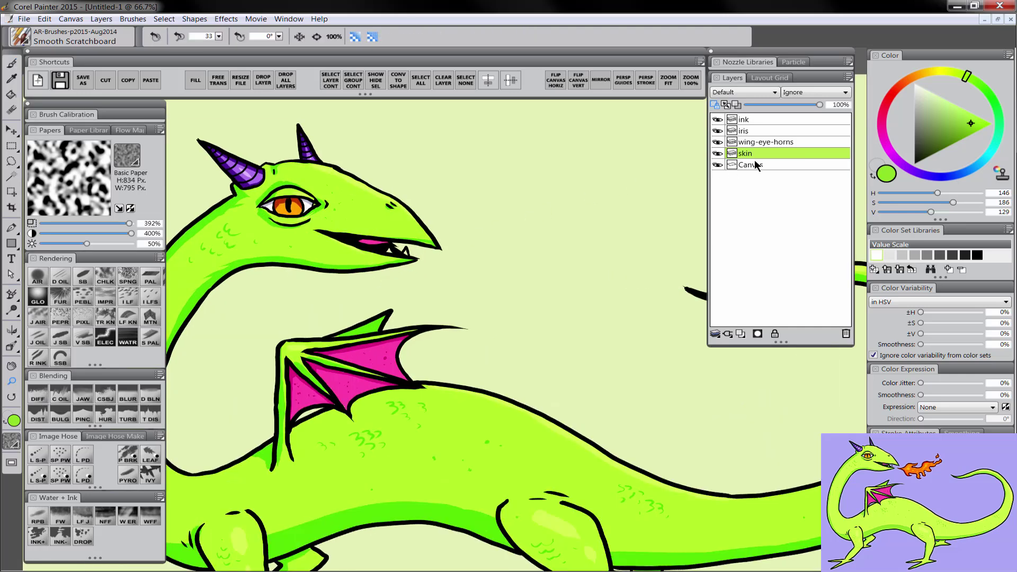
{"action": "left_click", "coordinate": [765, 142]}
{"action": "left_click", "coordinate": [914, 83]}
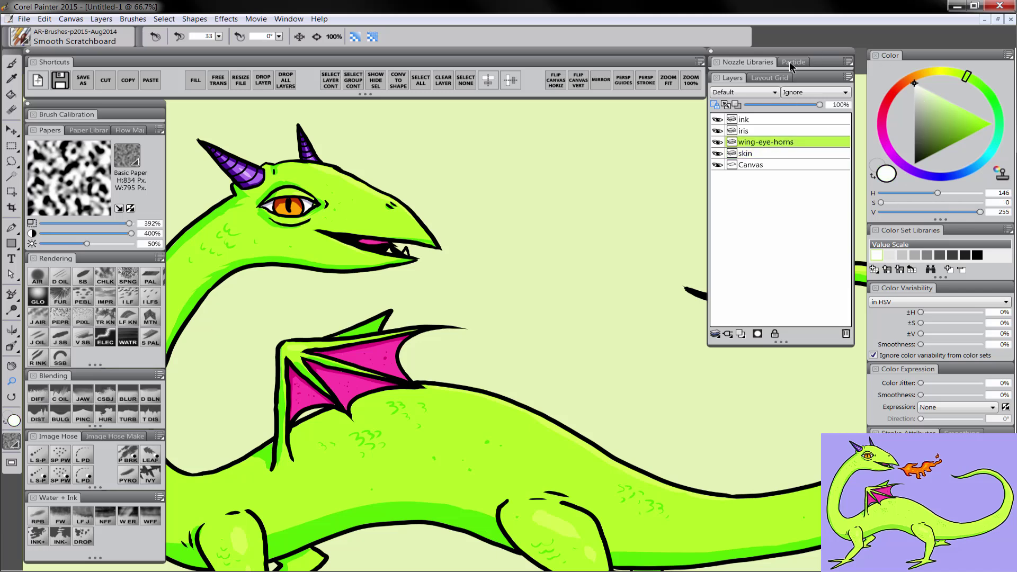
{"action": "left_click", "coordinate": [81, 281]}
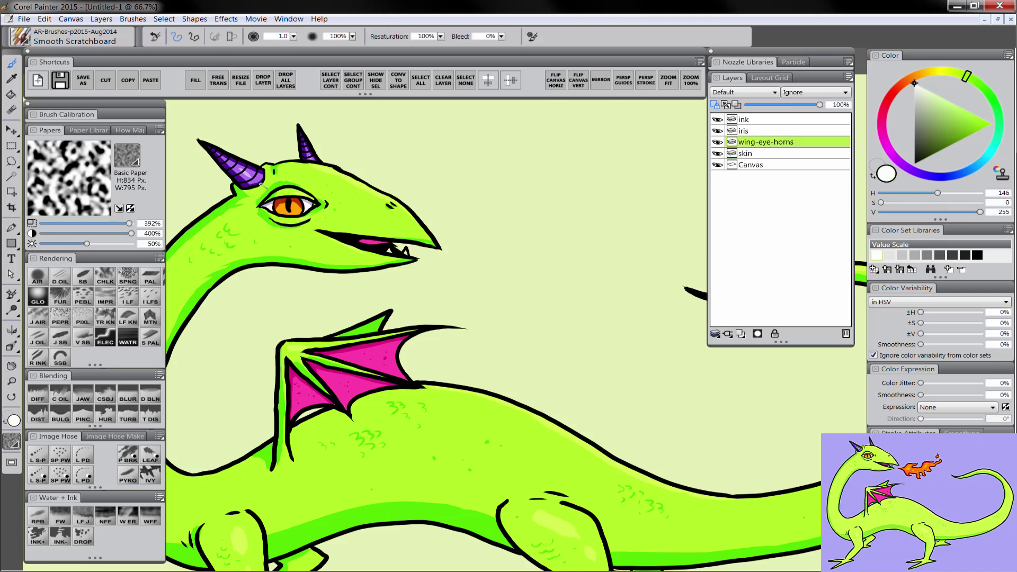
{"action": "left_click", "coordinate": [717, 106]}
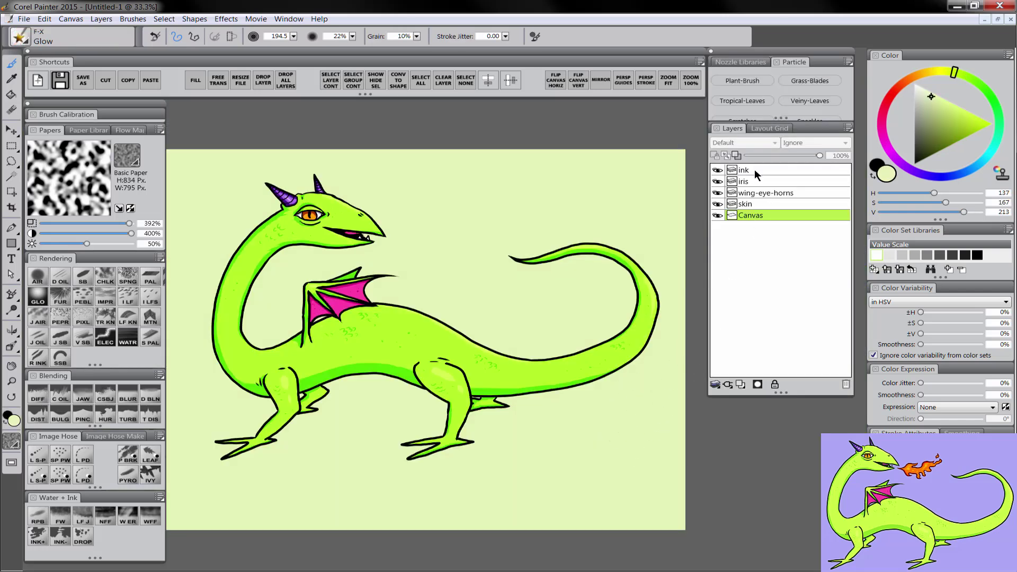
Ink the outline of a flame coming from the dragon's mouth on the ink layer in black with the SB brush at size 6.7.
{"action": "left_click", "coordinate": [760, 170]}
{"action": "left_click", "coordinate": [89, 281]}
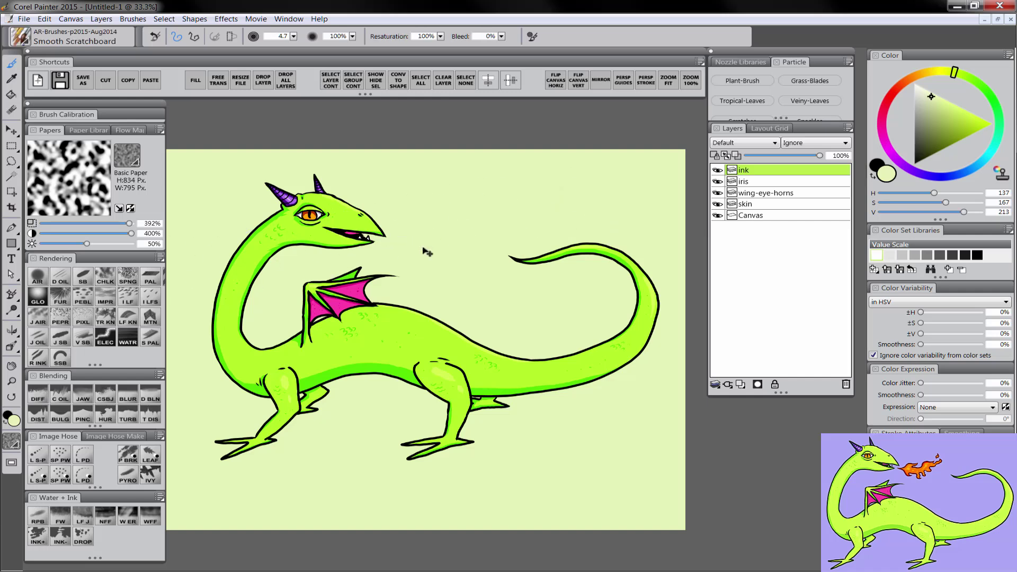
{"action": "left_click_drag", "start_coordinate": [964, 212], "coordinate": [888, 213]}
{"action": "key", "text": "bracketright"}
{"action": "key", "text": "bracketright"}
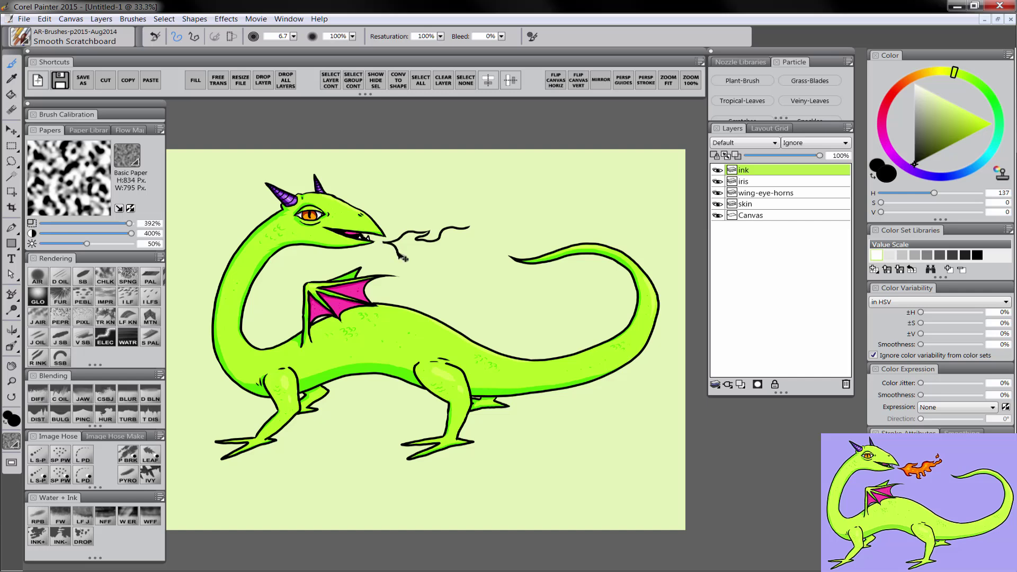
{"action": "key", "text": "ctrl+z"}
{"action": "mouse_move", "coordinate": [382, 242]}
{"action": "left_mouse_down"}
{"action": "mouse_move", "coordinate": [436, 261]}
{"action": "mouse_move", "coordinate": [482, 224]}
{"action": "mouse_move", "coordinate": [475, 234]}
{"action": "mouse_move", "coordinate": [478, 213]}
{"action": "left_mouse_up"}
Create a layer named flame between the ink and iris layers.
{"action": "left_click", "coordinate": [482, 275], "text": "ctrl"}
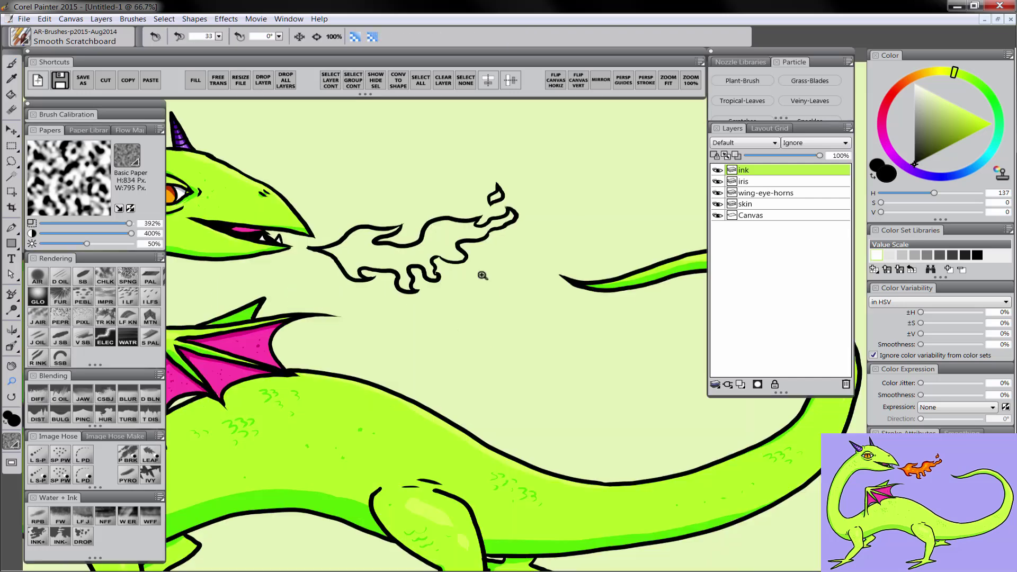
{"action": "left_click", "coordinate": [752, 181]}
{"action": "left_click", "coordinate": [742, 384]}
{"action": "double_click", "coordinate": [754, 182]}
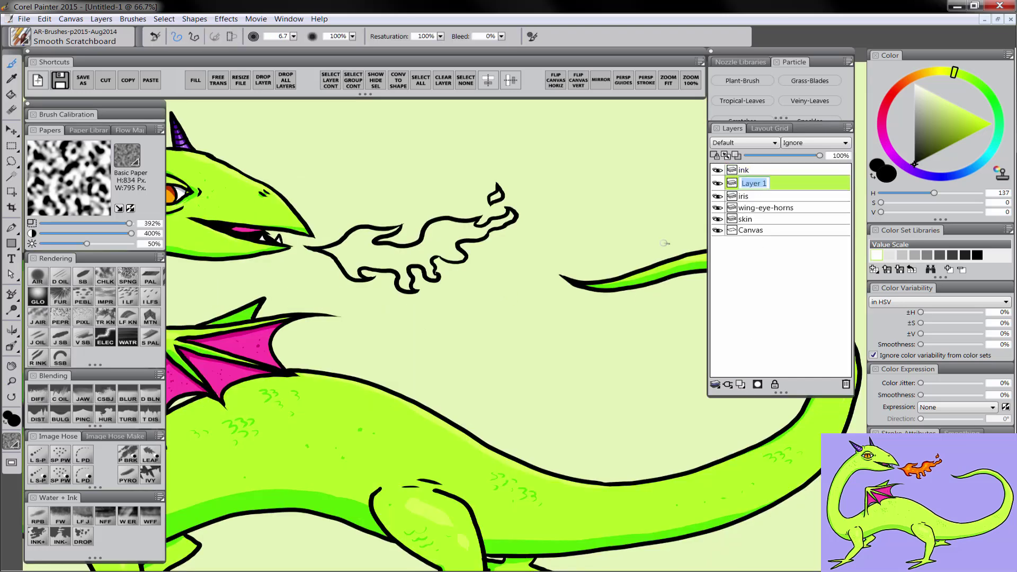
{"action": "type", "text": "flame"}
{"action": "key", "text": "Return"}
Colour the flame on the flame layer in orange at H 105, S 255, V 128, with yellow and red shading.
{"action": "left_click", "coordinate": [922, 74]}
{"action": "left_click", "coordinate": [989, 126]}
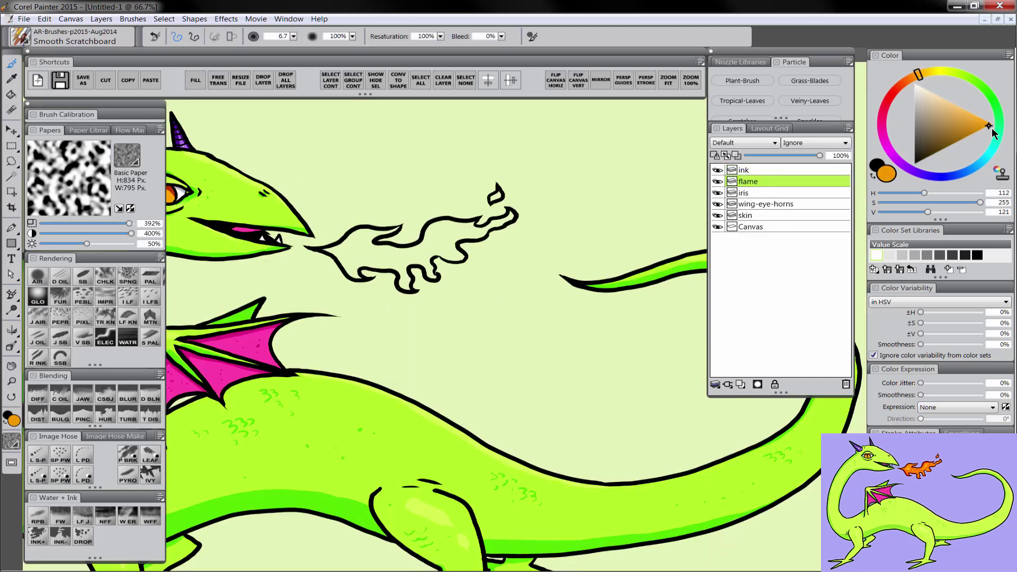
{"action": "left_click_drag", "start_coordinate": [915, 74], "coordinate": [910, 78]}
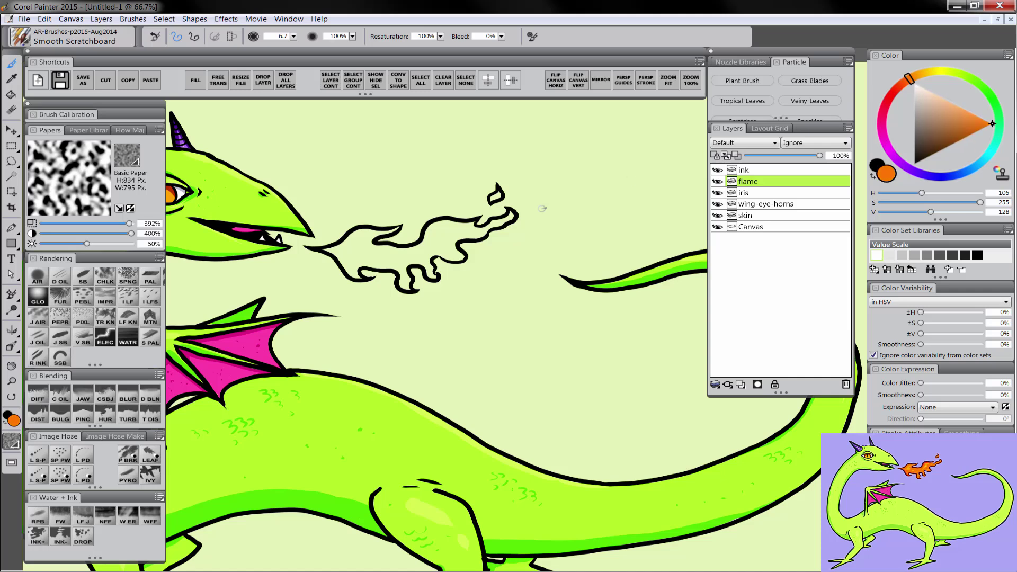
{"action": "mouse_move", "coordinate": [325, 250]}
{"action": "left_mouse_down"}
{"action": "mouse_move", "coordinate": [367, 233]}
{"action": "mouse_move", "coordinate": [339, 258]}
{"action": "mouse_move", "coordinate": [405, 277]}
{"action": "mouse_move", "coordinate": [413, 249]}
{"action": "mouse_move", "coordinate": [486, 231]}
{"action": "mouse_move", "coordinate": [514, 194]}
{"action": "mouse_move", "coordinate": [424, 259]}
{"action": "left_mouse_up"}
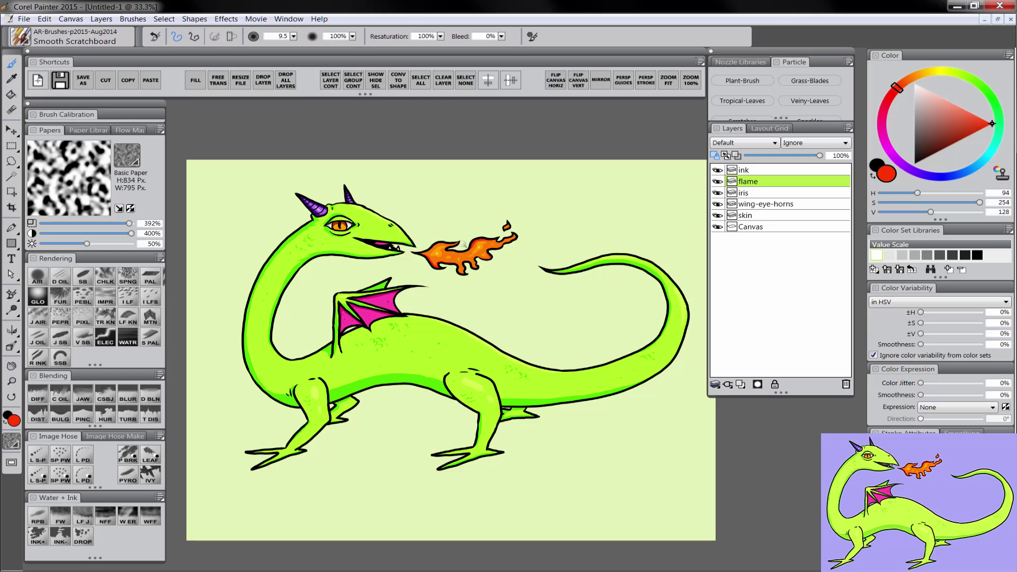
Recolour the flame's outline on the ink layer in dark red at H 94, S 255, V 55.
{"action": "left_click", "coordinate": [753, 171]}
{"action": "left_click_drag", "start_coordinate": [912, 148], "coordinate": [951, 162]}
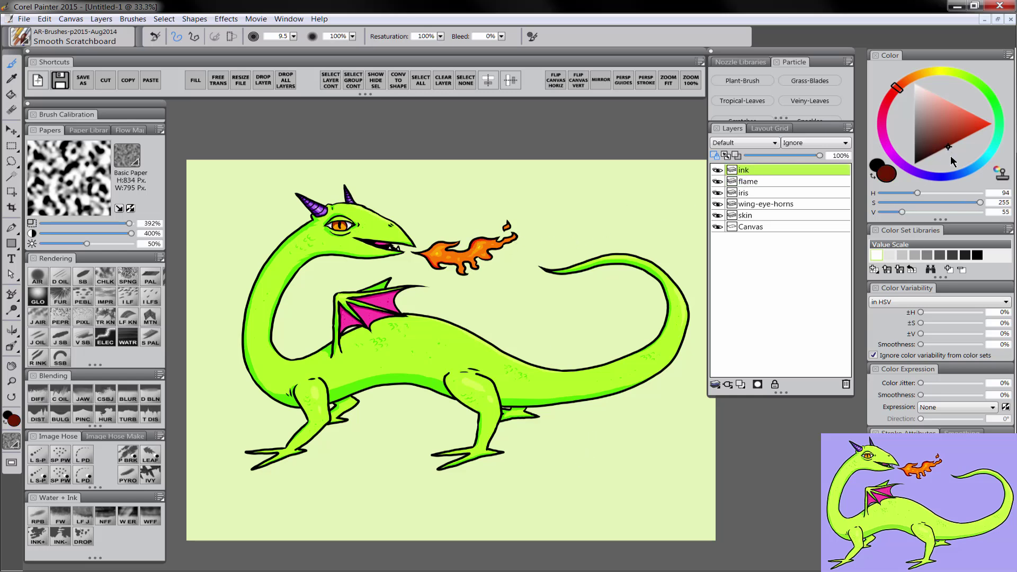
{"action": "left_click_drag", "start_coordinate": [484, 237], "coordinate": [493, 236]}
{"action": "mouse_move", "coordinate": [428, 254]}
{"action": "left_mouse_down"}
{"action": "mouse_move", "coordinate": [414, 253]}
{"action": "mouse_move", "coordinate": [434, 261]}
{"action": "left_mouse_up"}
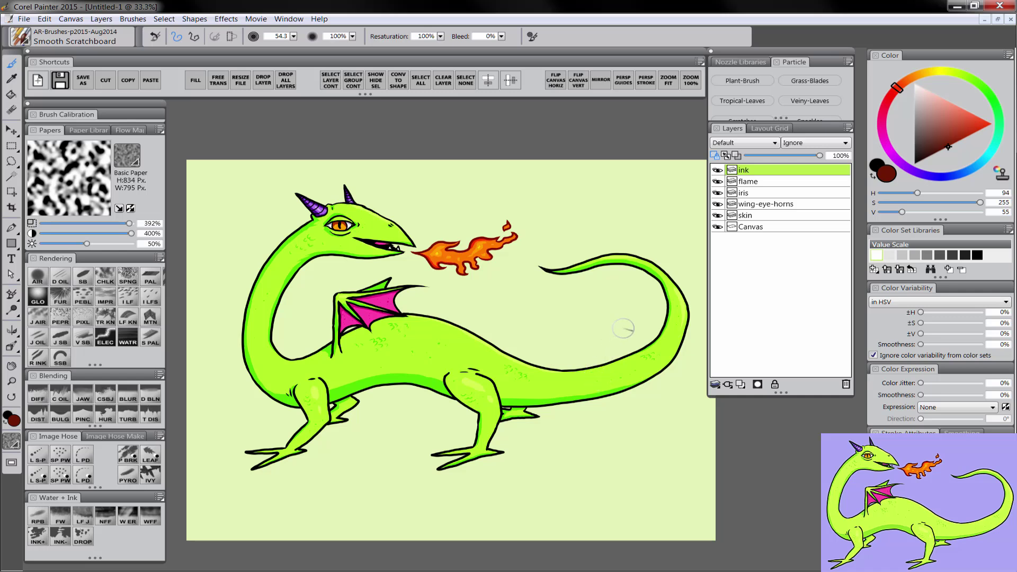
Recolour the dragon's body outline on the ink layer in dark green at H 155, S 255, V 24 with a larger brush.
{"action": "left_click", "coordinate": [979, 83]}
{"action": "left_click", "coordinate": [929, 157]}
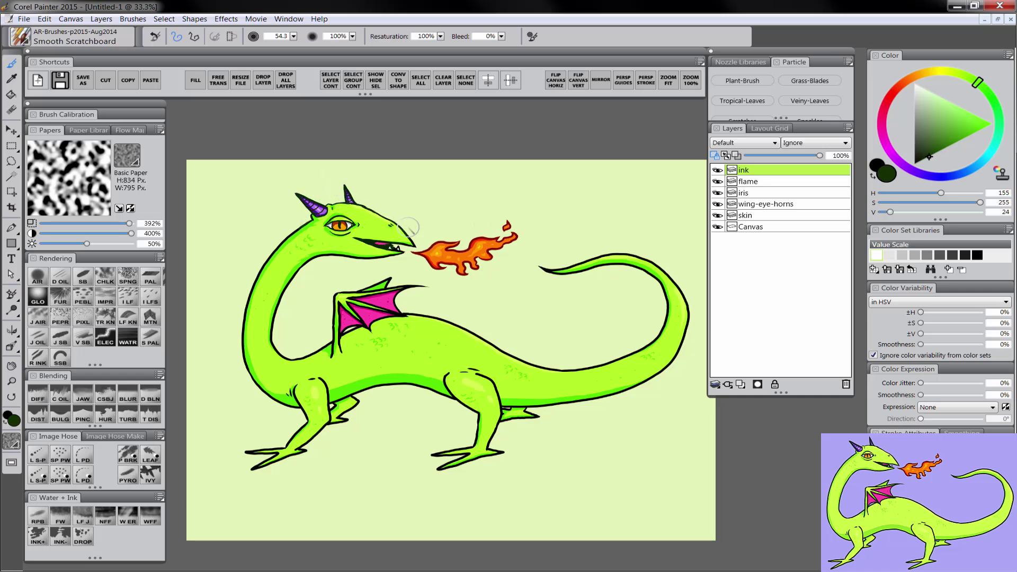
{"action": "mouse_move", "coordinate": [406, 247]}
{"action": "left_mouse_down"}
{"action": "mouse_move", "coordinate": [348, 261]}
{"action": "mouse_move", "coordinate": [317, 209]}
{"action": "left_mouse_up"}
{"action": "key", "text": "bracketright"}
{"action": "left_click_drag", "start_coordinate": [270, 297], "coordinate": [358, 307]}
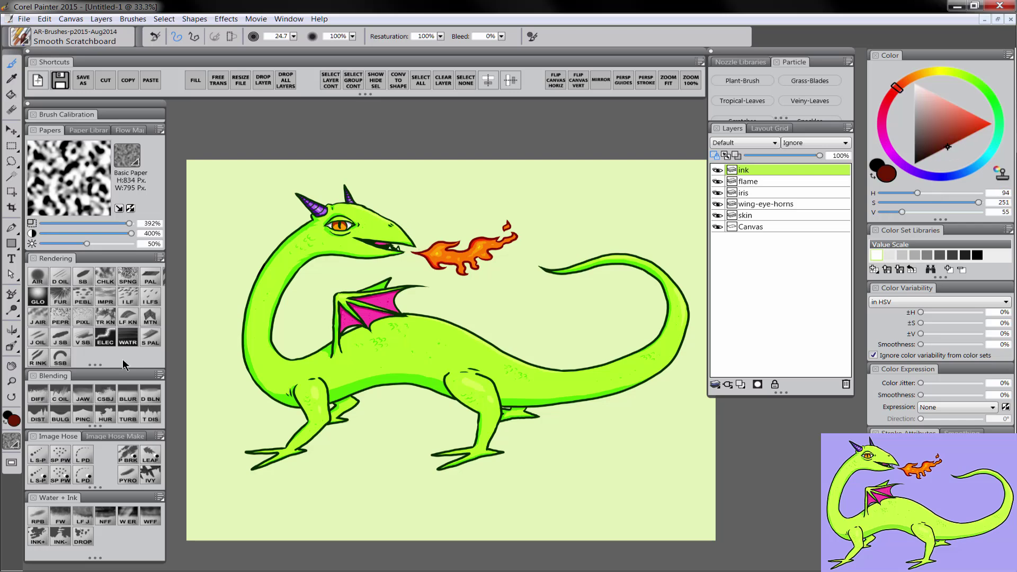
Fill the Canvas with a lavender background at H 2, S 206, V 208 and 100% opacity.
{"action": "scroll", "coordinate": [366, 289], "scroll_direction": "up", "scroll_amount": 2}
{"action": "scroll", "coordinate": [367, 294], "scroll_direction": "down", "scroll_amount": 3}
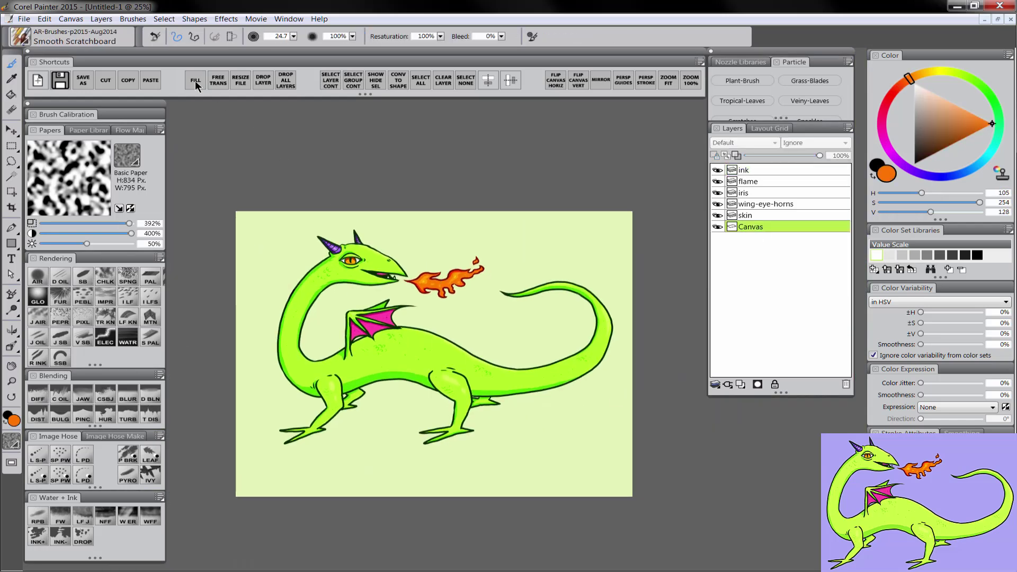
{"action": "key", "text": "ctrl+f"}
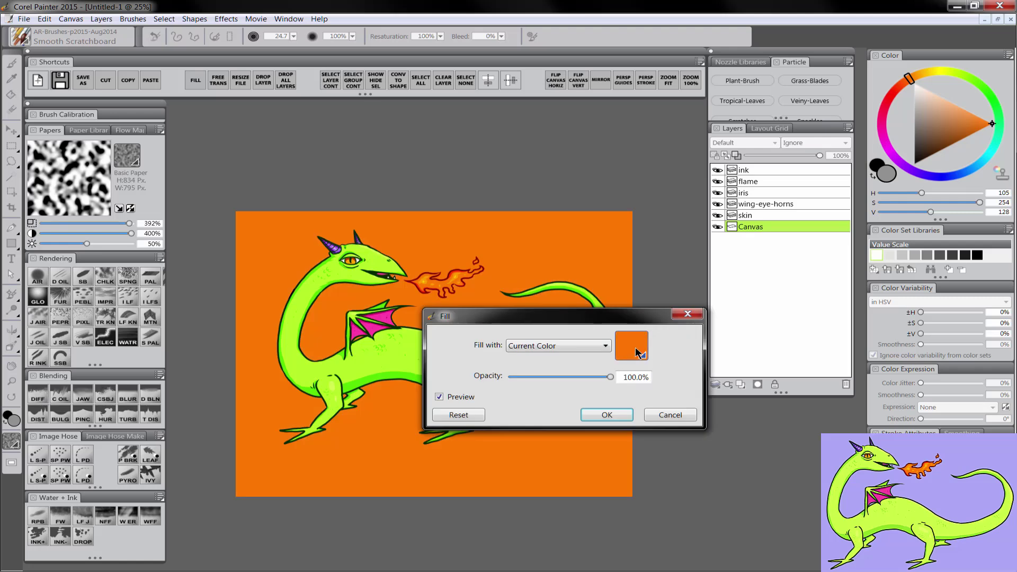
{"action": "mouse_move", "coordinate": [937, 128]}
{"action": "left_mouse_down"}
{"action": "mouse_move", "coordinate": [952, 114]}
{"action": "mouse_move", "coordinate": [897, 93]}
{"action": "mouse_move", "coordinate": [961, 177]}
{"action": "left_mouse_up"}
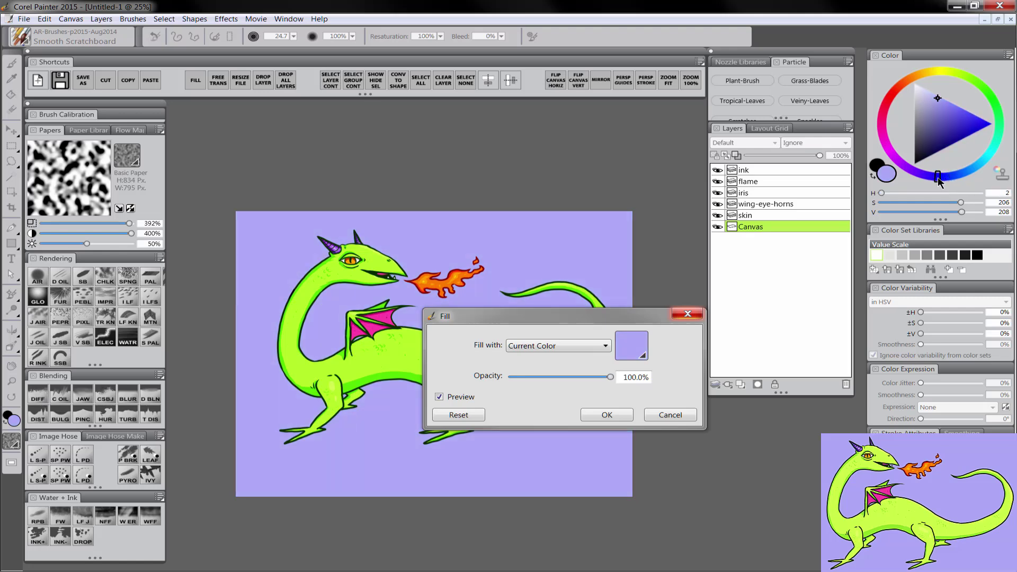
{"action": "left_click", "coordinate": [607, 415]}
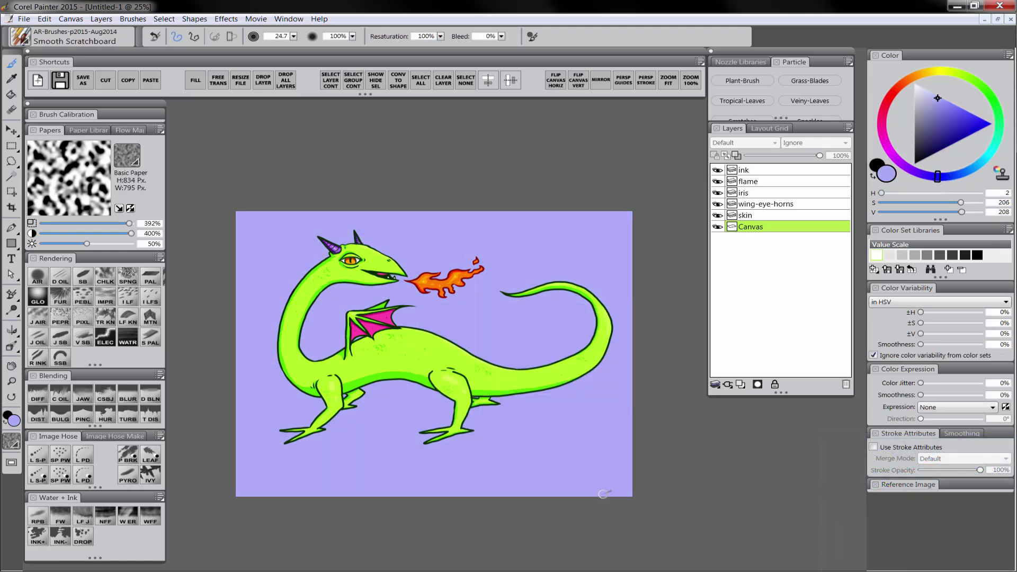